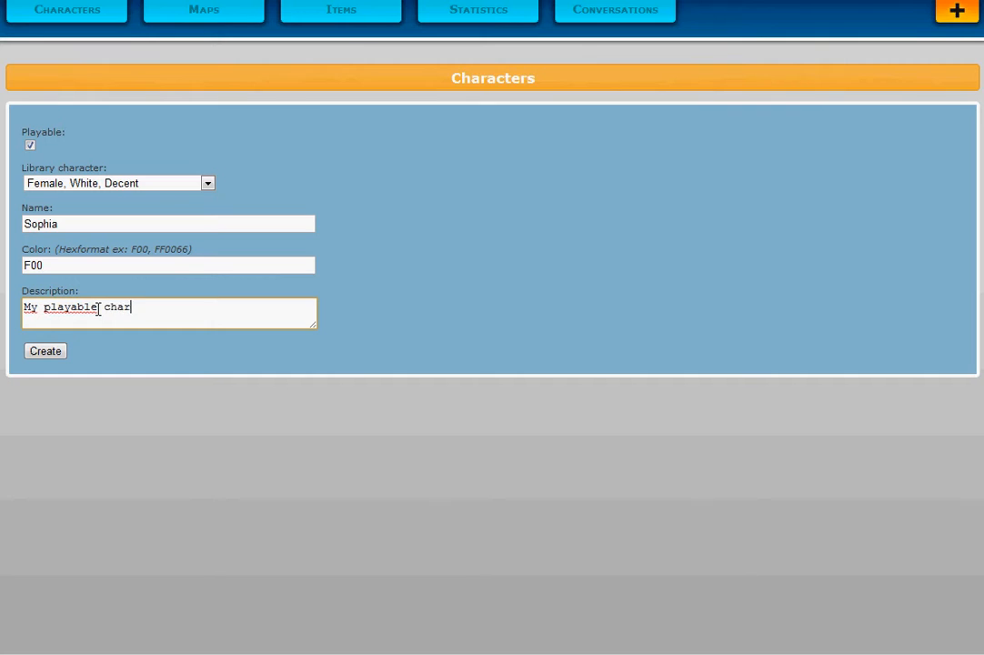
- Complete Sophia's description as "My playable character" and create the character
type("erter")
left_click(460, 300)
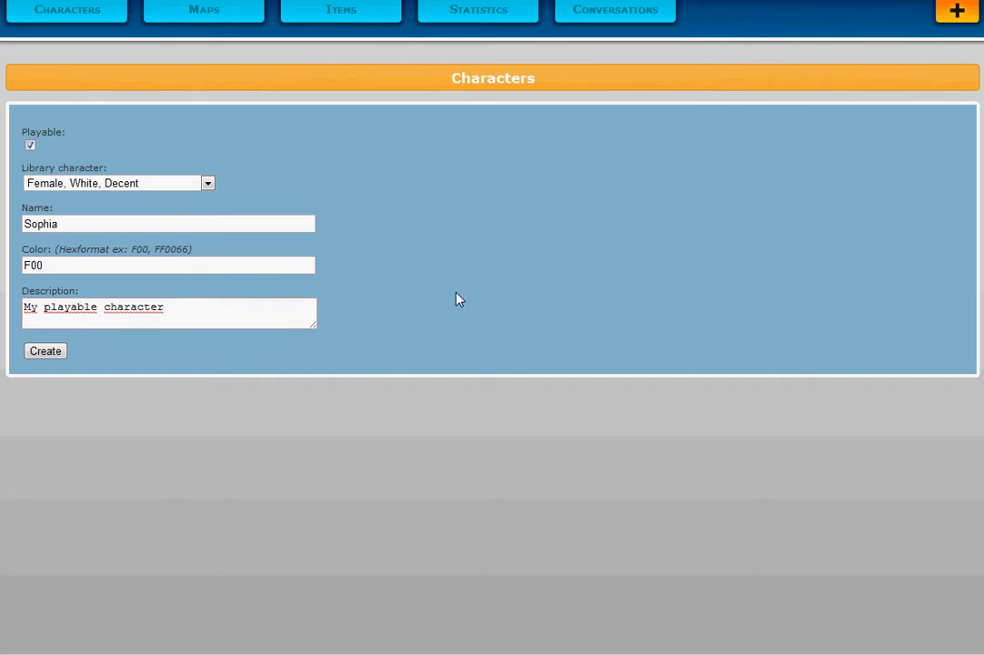
left_click(48, 352)
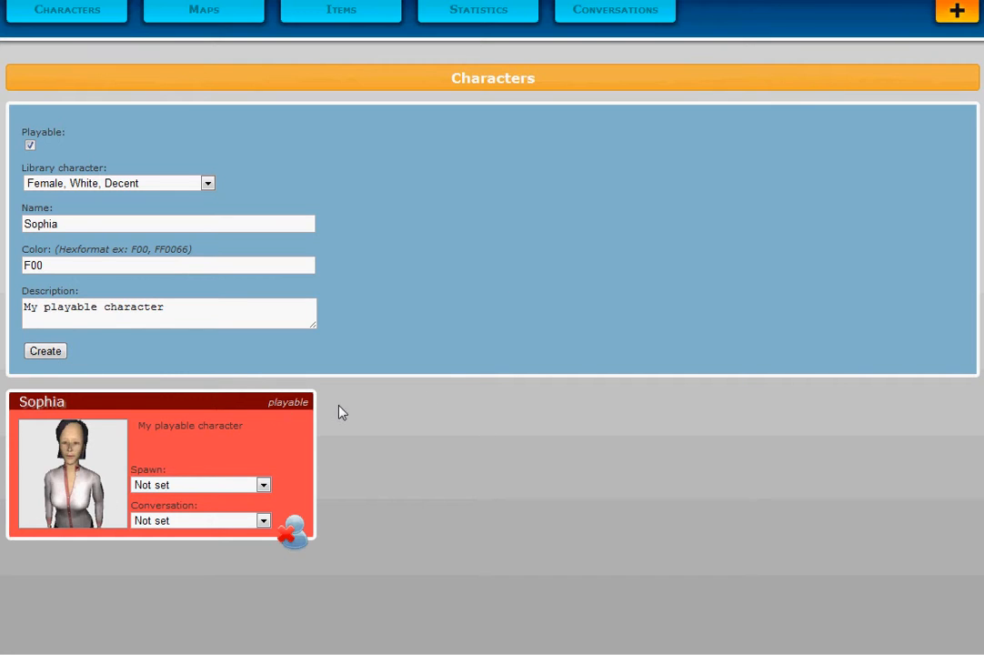
left_click(222, 483)
left_click(227, 482)
left_click(215, 526)
left_click(215, 527)
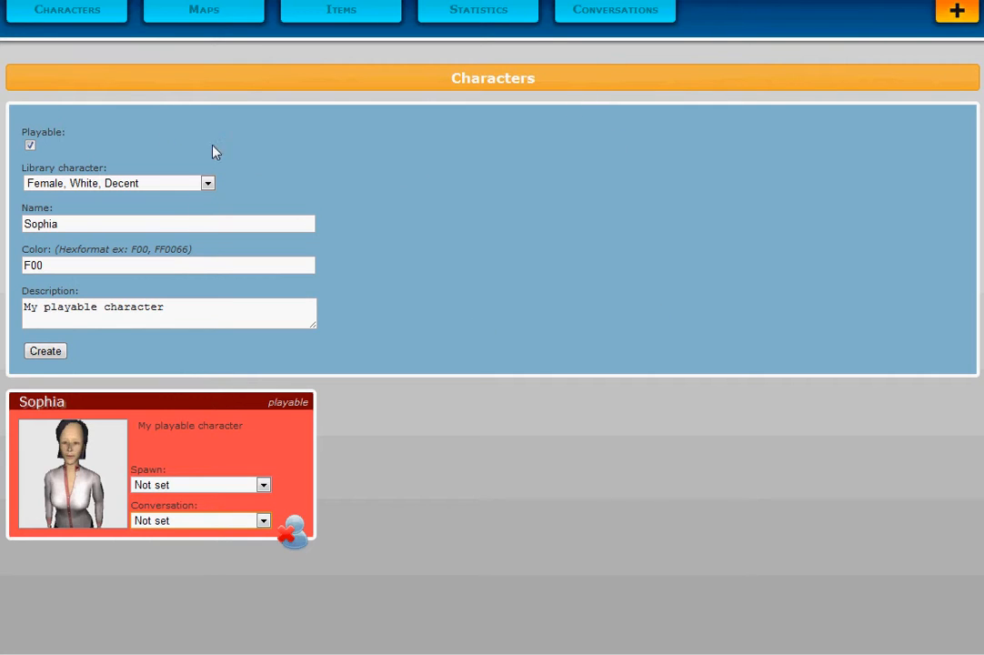
- Create a non-playable character named Mary with color 00F and the description "My NPC"
double_click(92, 219)
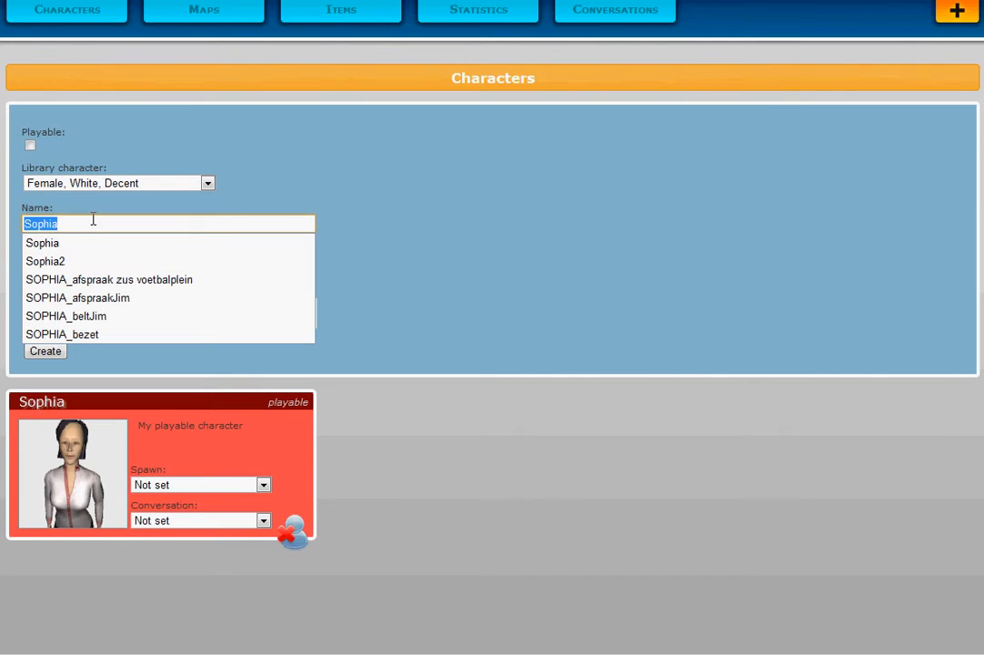
type("Mary")
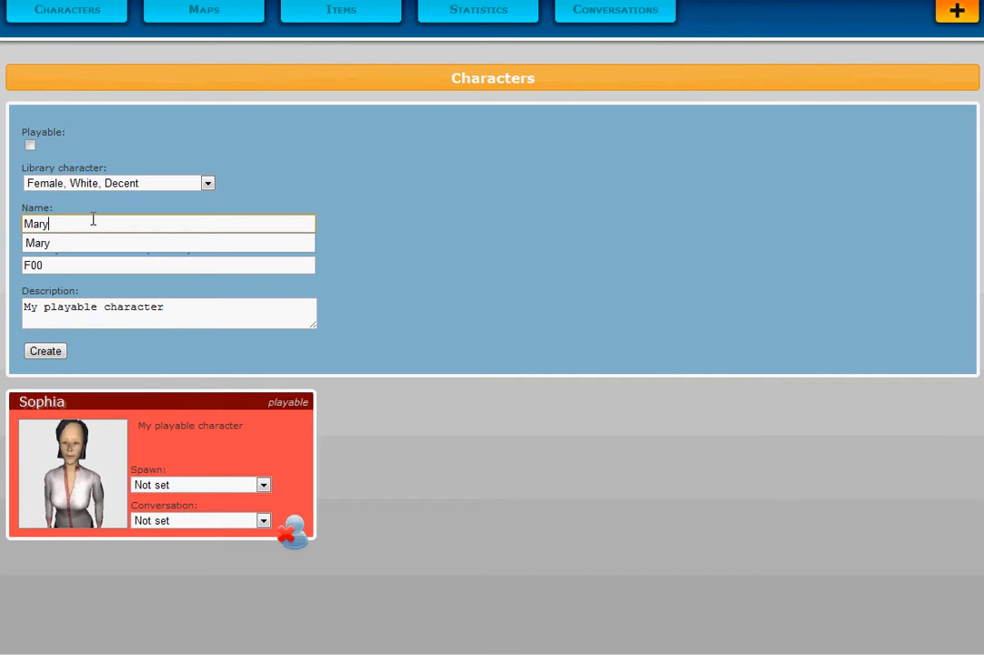
double_click(60, 266)
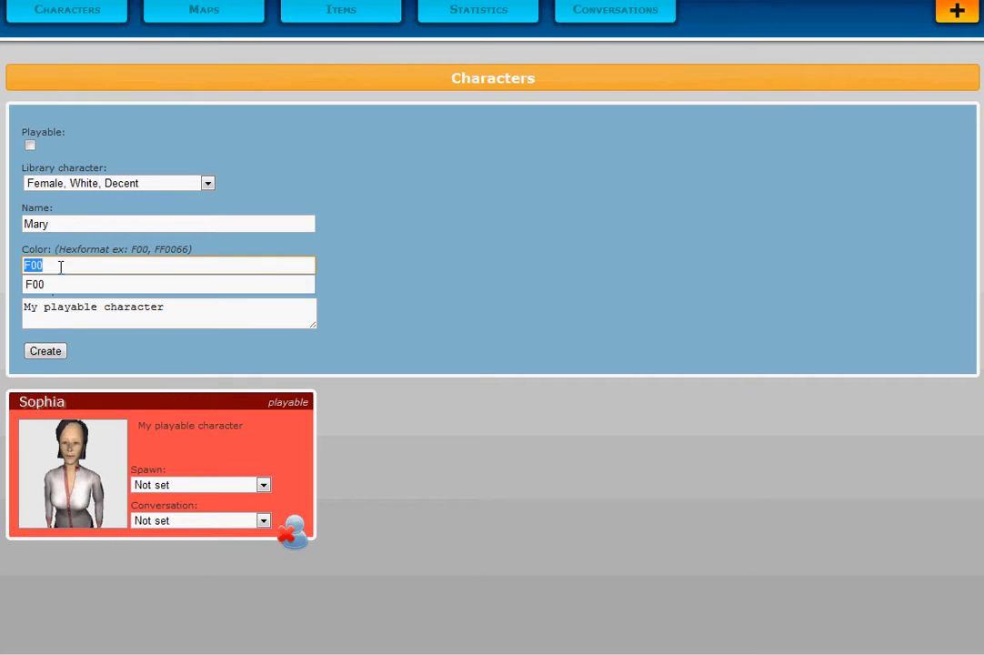
type("00")
left_click(173, 284)
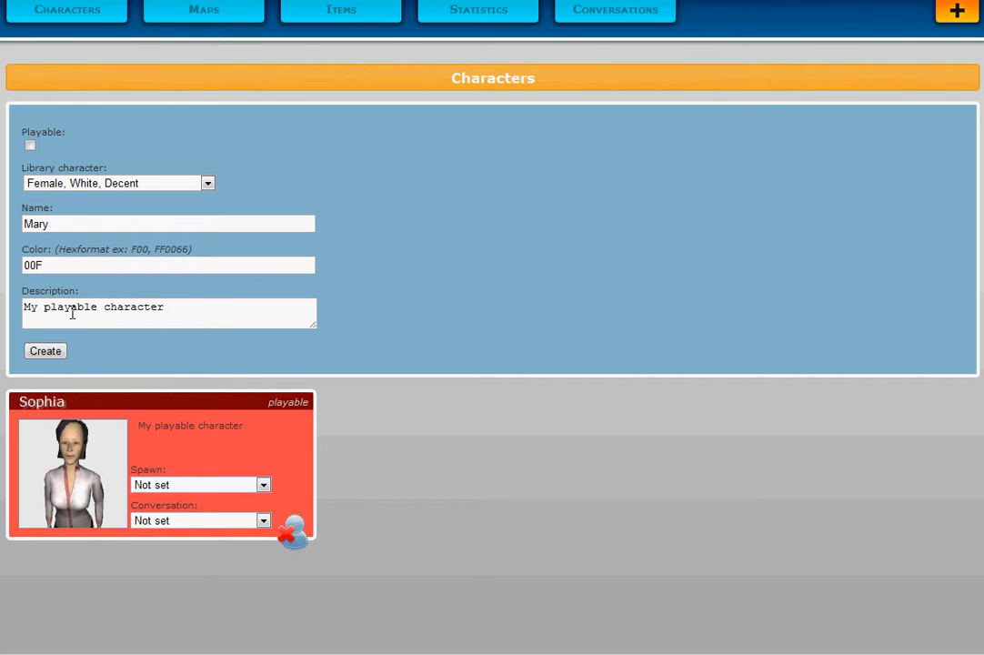
left_click_drag(43, 307, 193, 306)
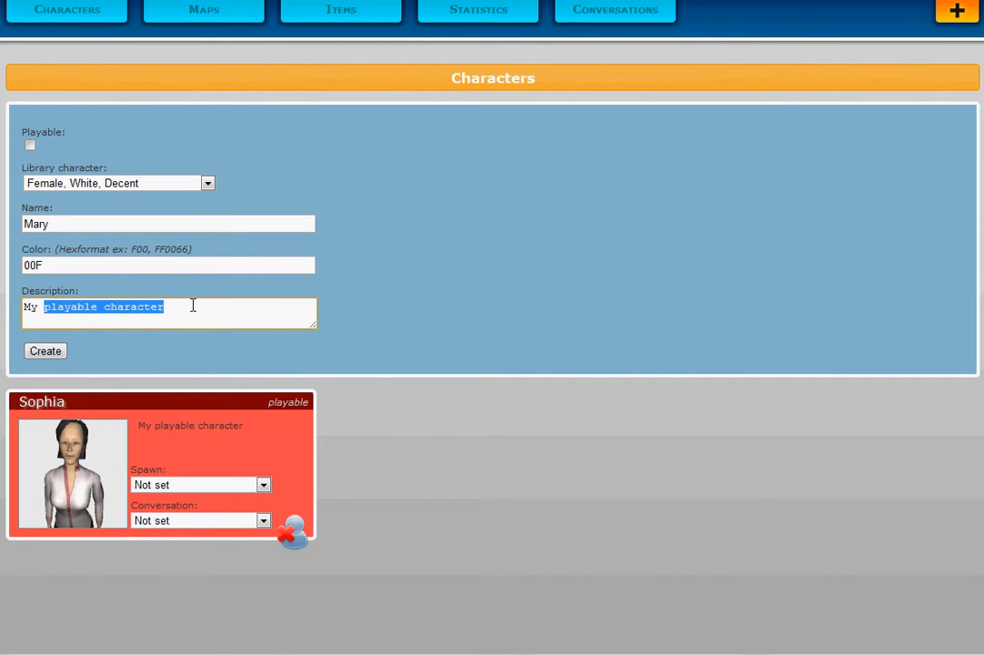
type("NPC")
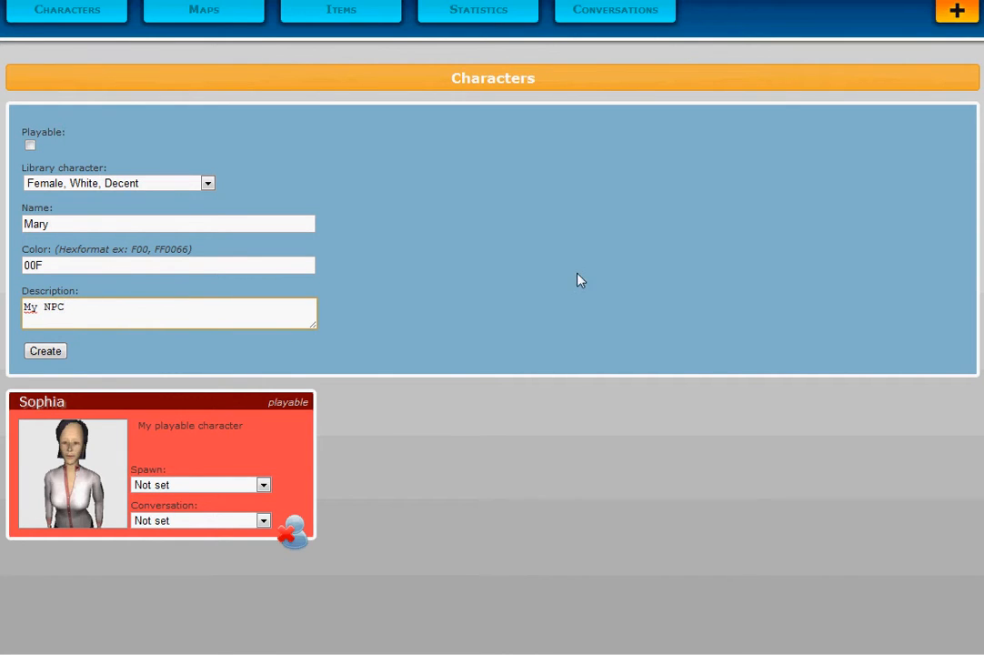
left_click(46, 355)
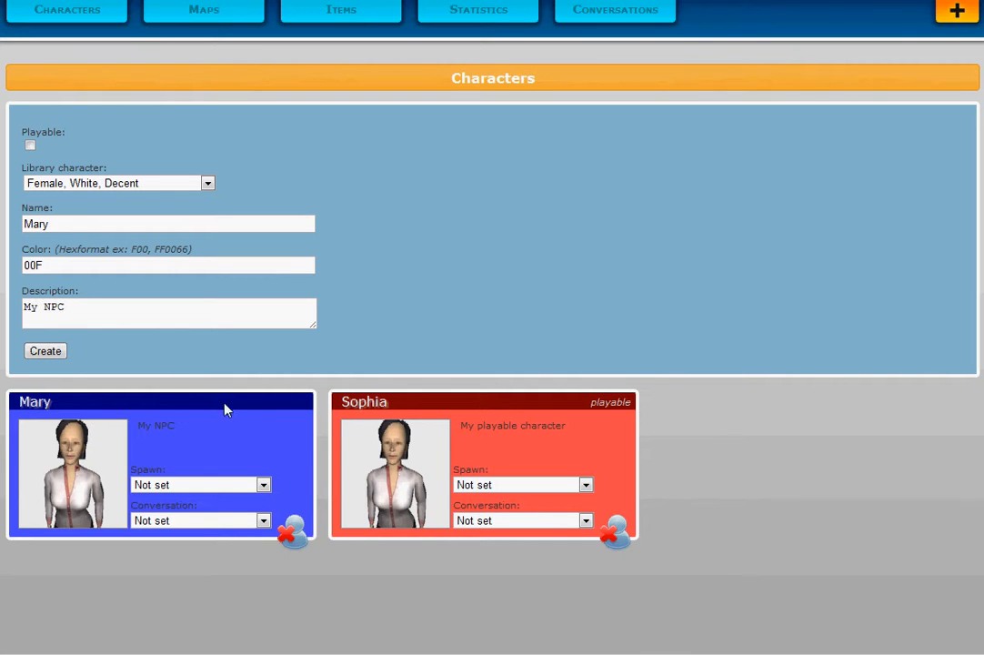
left_click(215, 485)
left_click(215, 499)
left_click(217, 522)
left_click(216, 523)
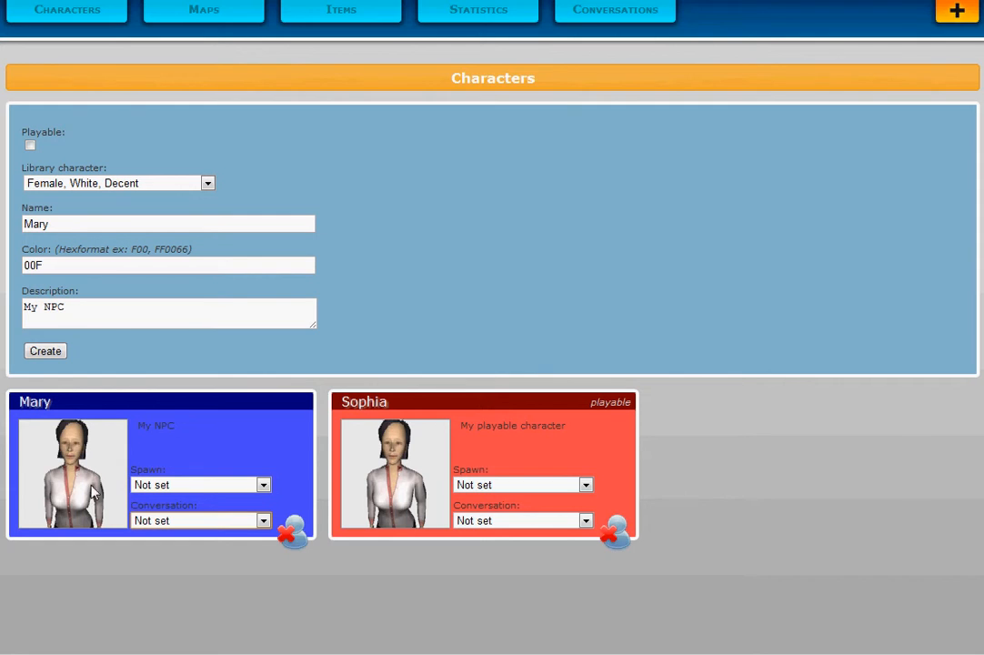
- Delete the Mary character
left_click(292, 532)
left_click(587, 389)
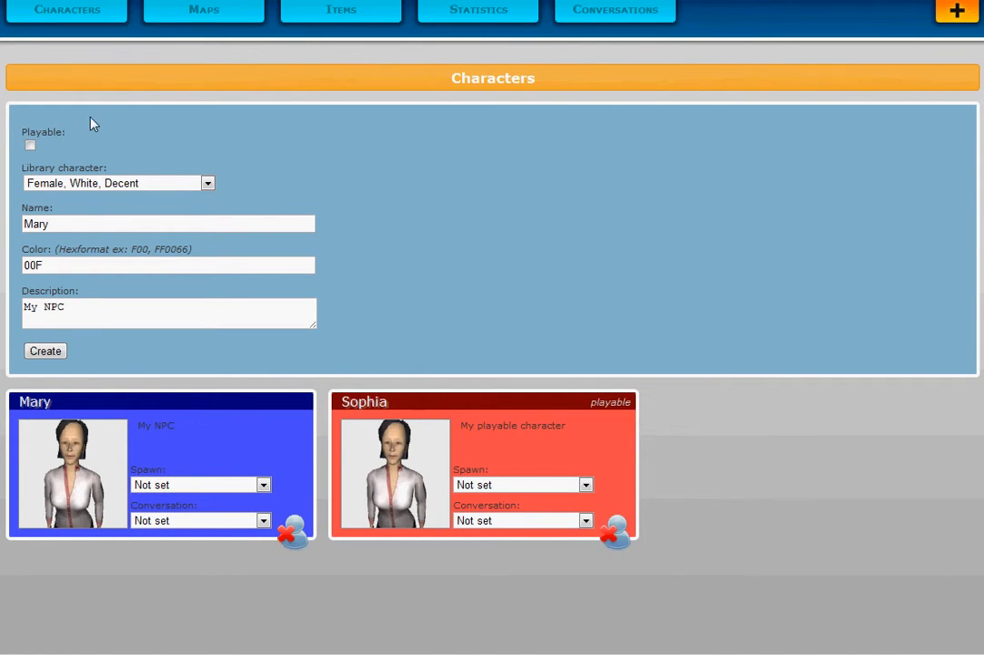
- Choose the library character "Female, White, Sportive" for a new character and name it Mary
left_click(150, 183)
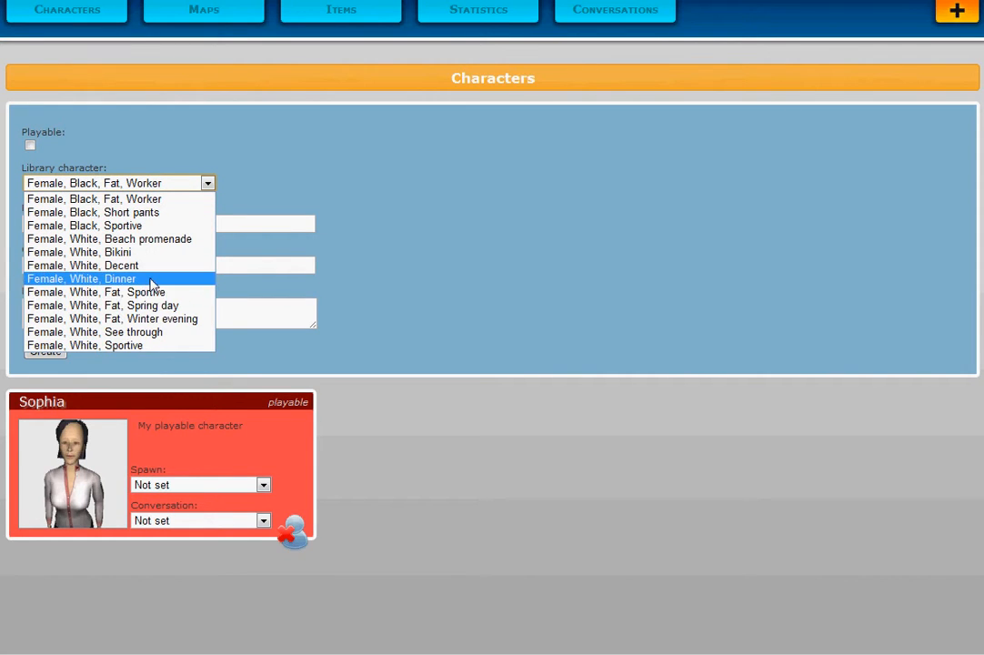
left_click(165, 348)
left_click(115, 223)
type("Maryu")
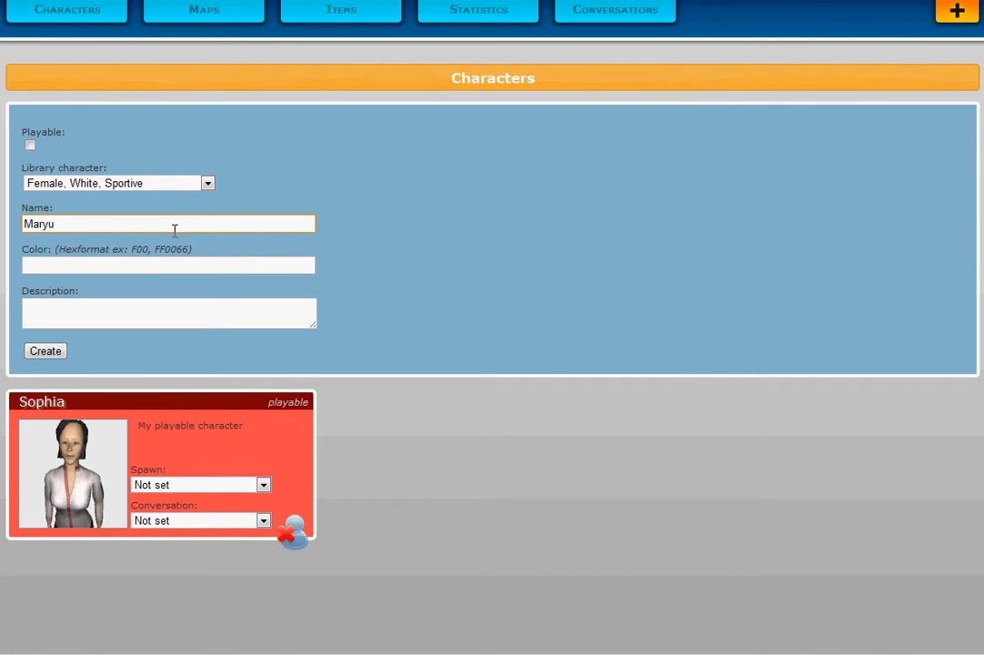
key("BackSpace")
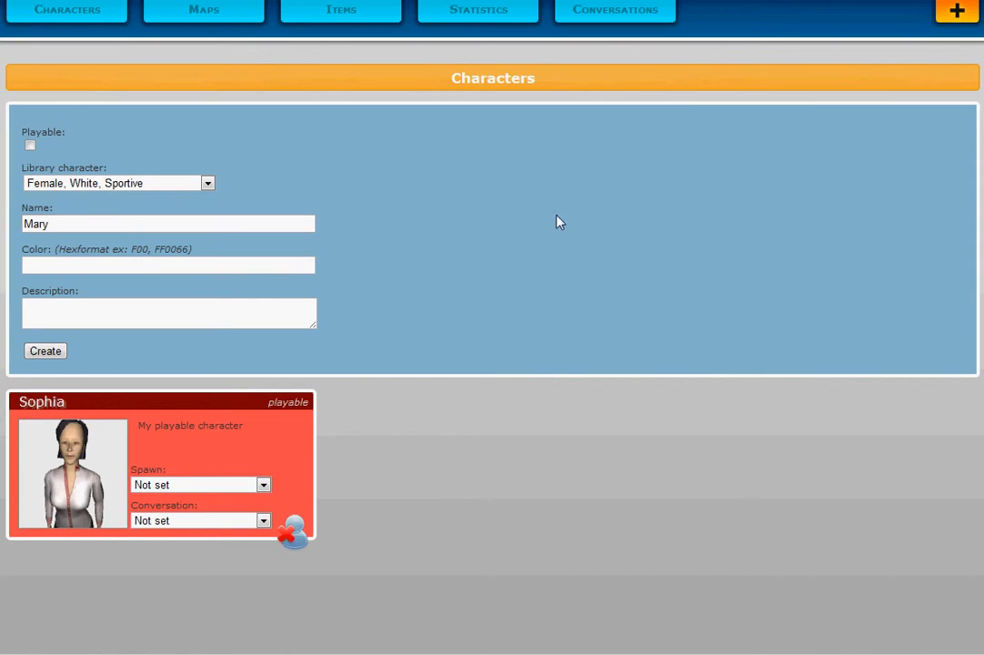
- Give Mary the color 00F and the description "NPC", and create the character
left_click(62, 264)
type("00f")
left_click(446, 270)
left_click(59, 264)
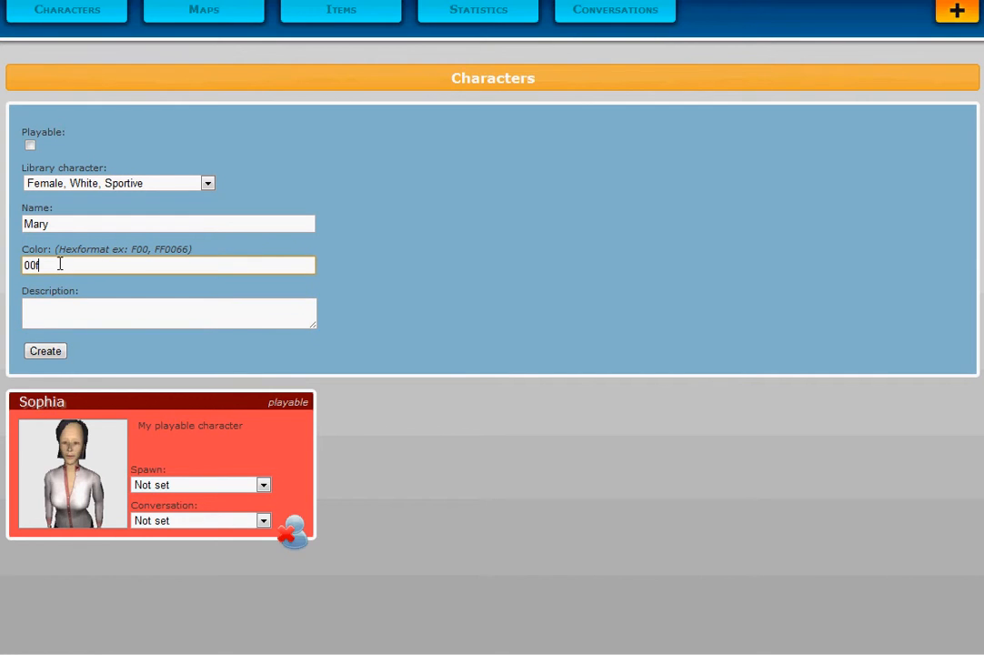
key("BackSpace")
type("F")
left_click(202, 322)
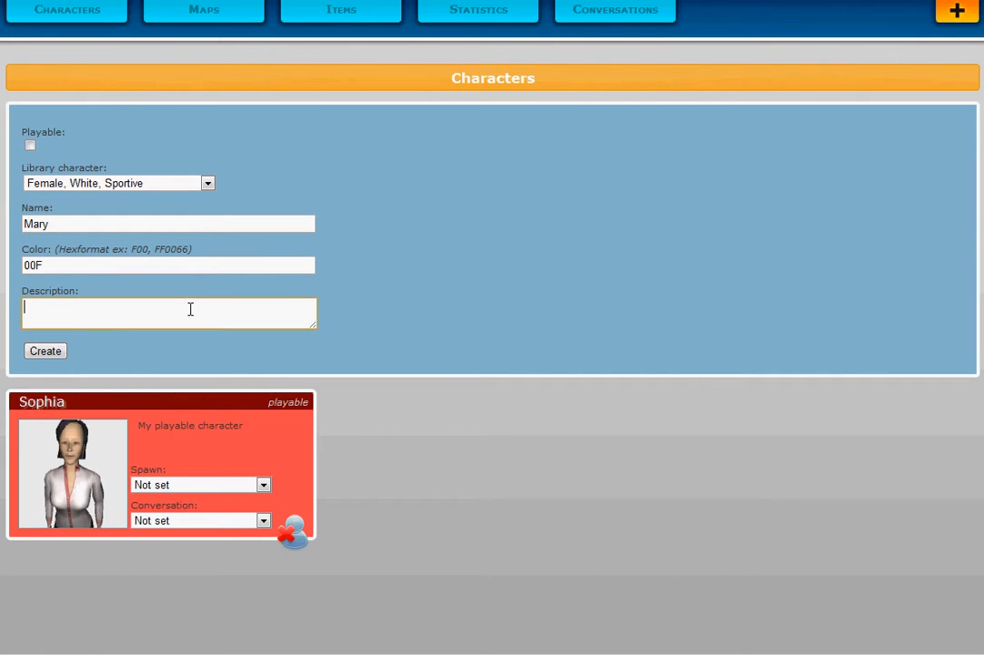
type("NPC")
left_click(48, 354)
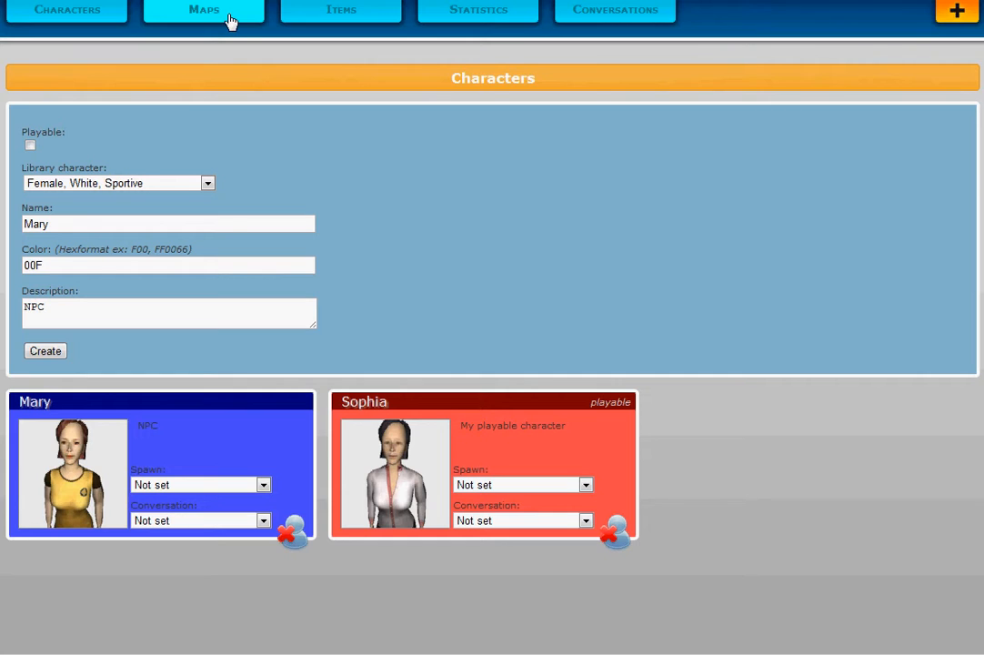
- Examine the spawn and conversation options on Mary's character card
left_click(228, 487)
left_click(229, 488)
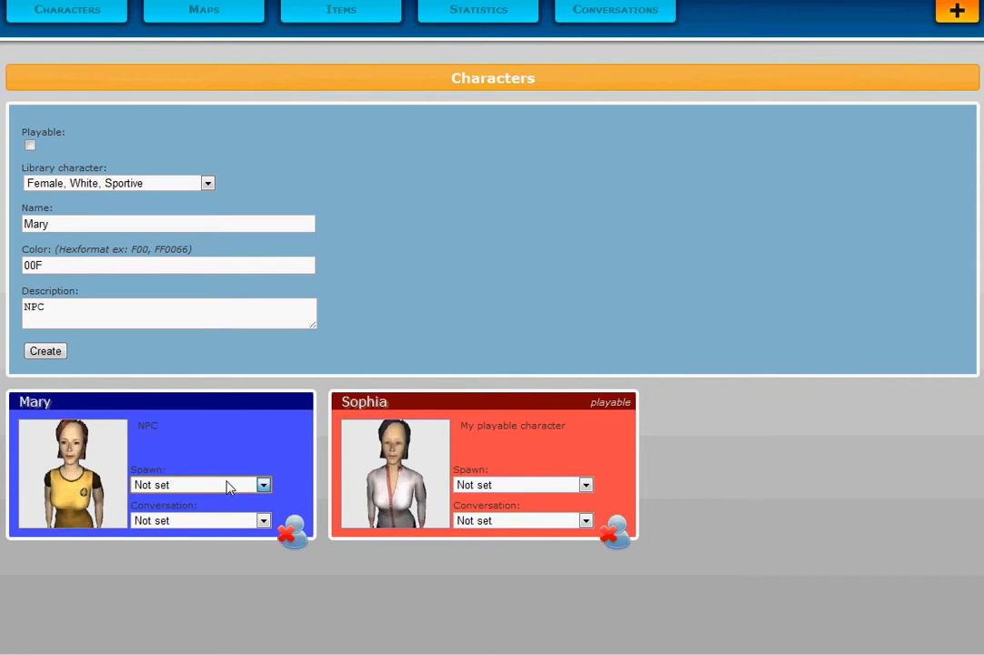
left_click(219, 524)
left_click(217, 526)
left_click(214, 490)
left_click(215, 499)
left_click(213, 522)
left_click(213, 522)
left_click(197, 520)
left_click(198, 520)
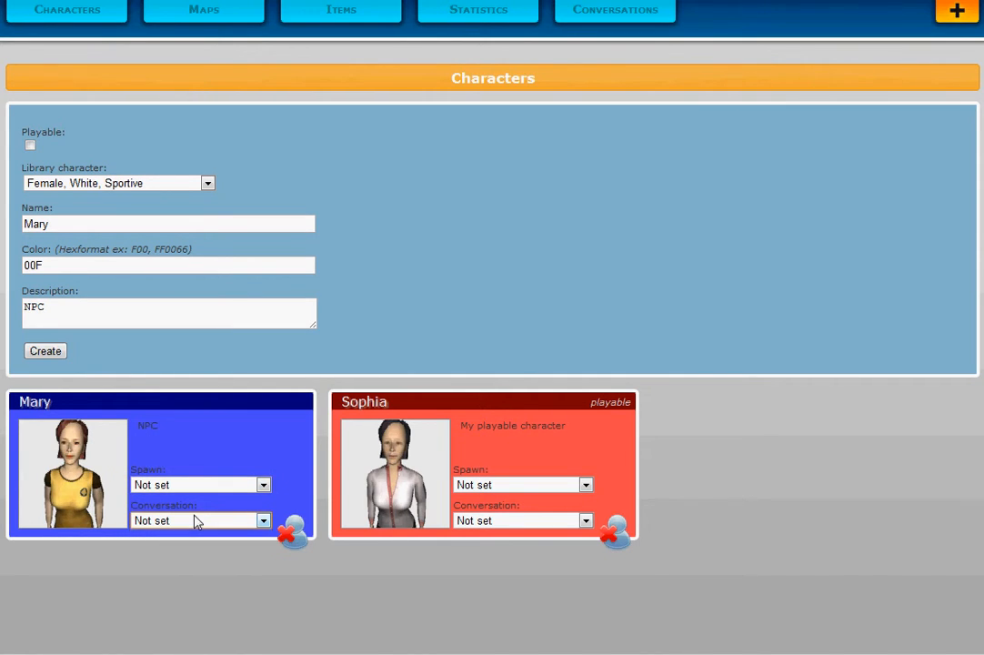
- Open the map and turn the building cell in row 3, column 5 into road
left_click(195, 22)
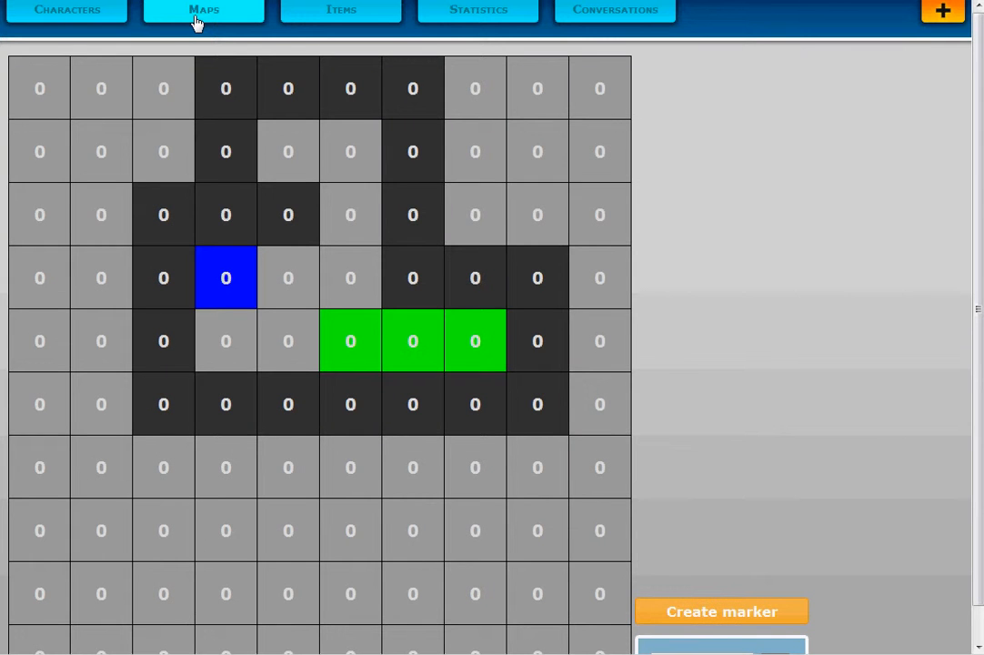
left_click_drag(980, 303, 979, 341)
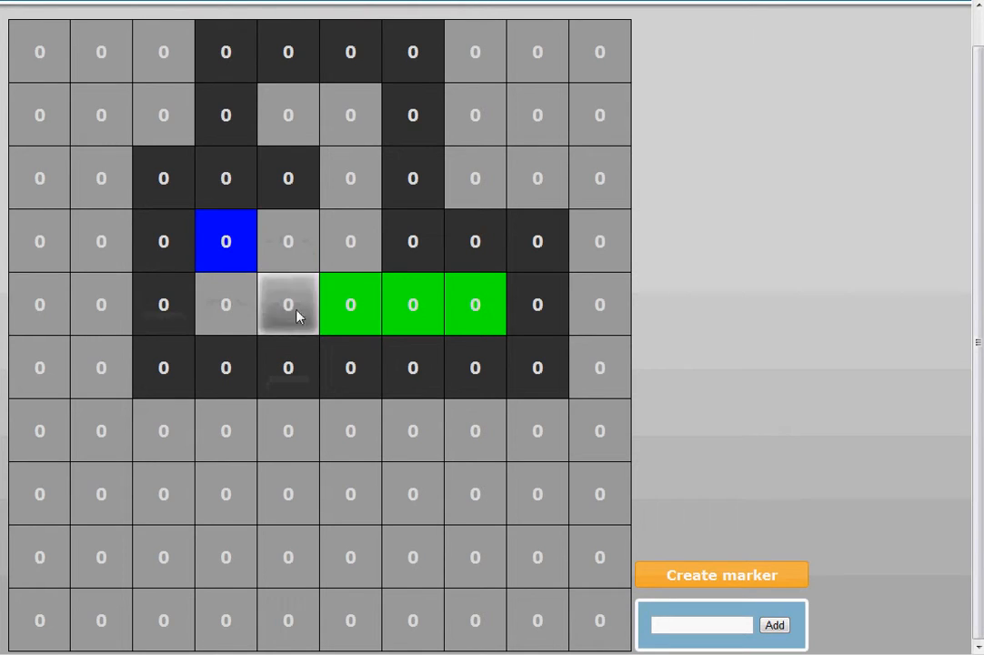
left_click(286, 177)
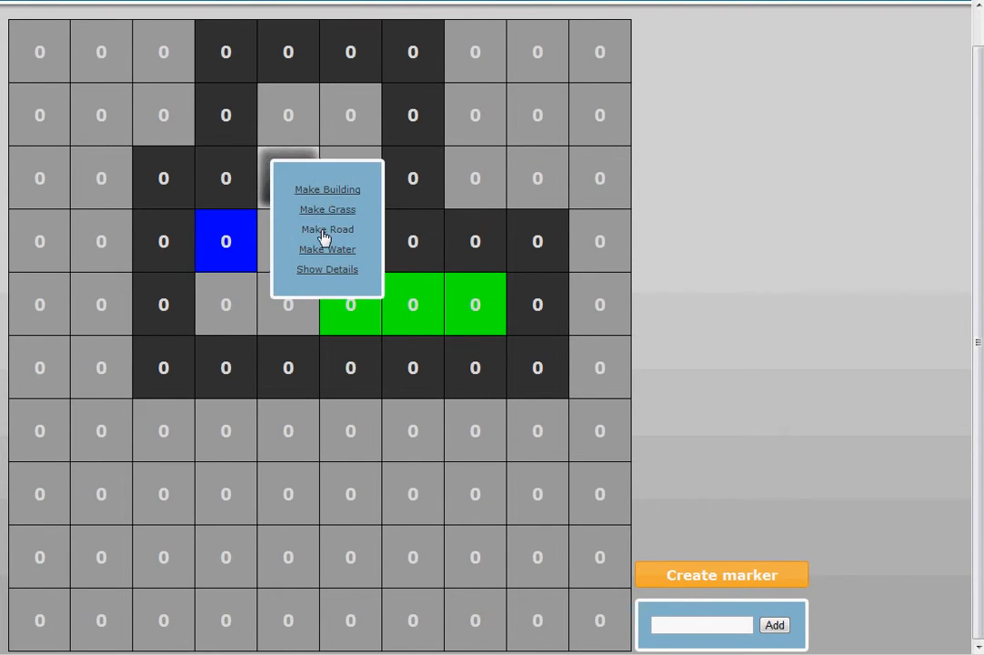
left_click(323, 230)
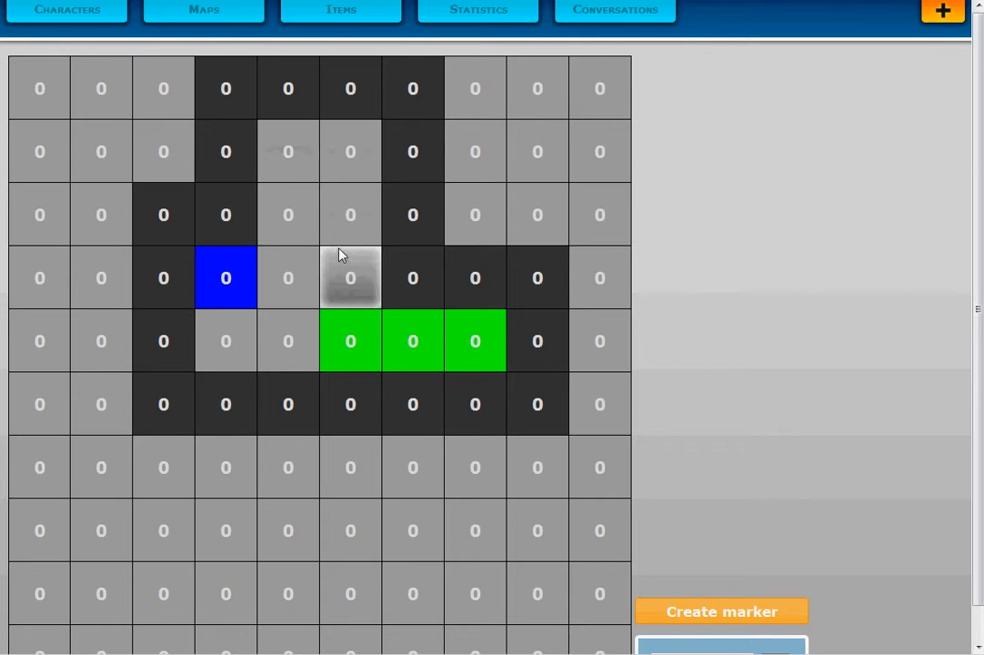
- Make the map cell in row 3, column 6 a building and the one in row 2, column 7 a road
left_click(358, 212)
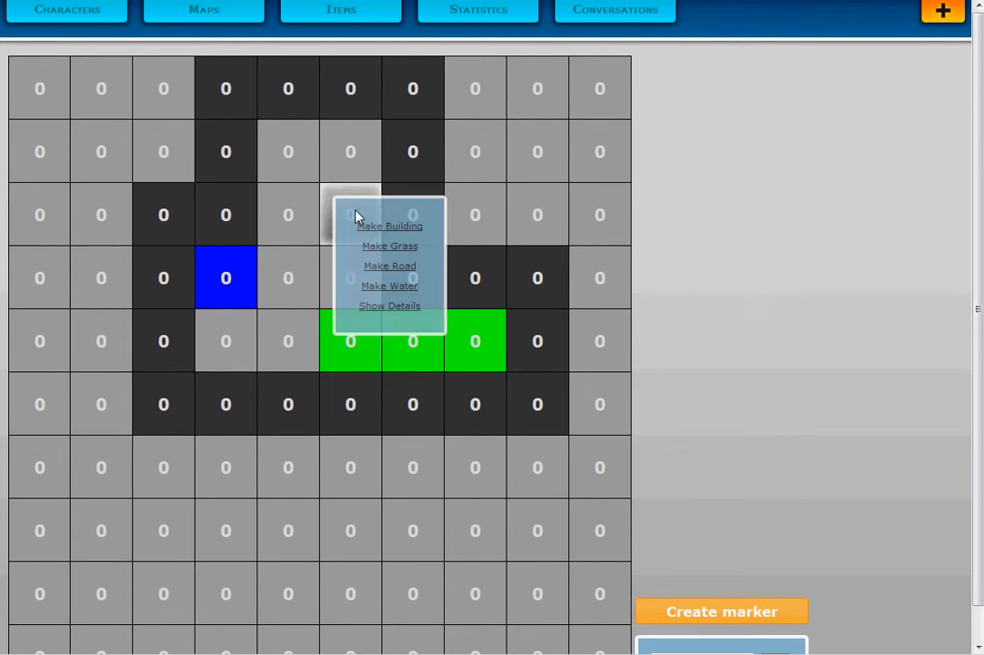
left_click(390, 229)
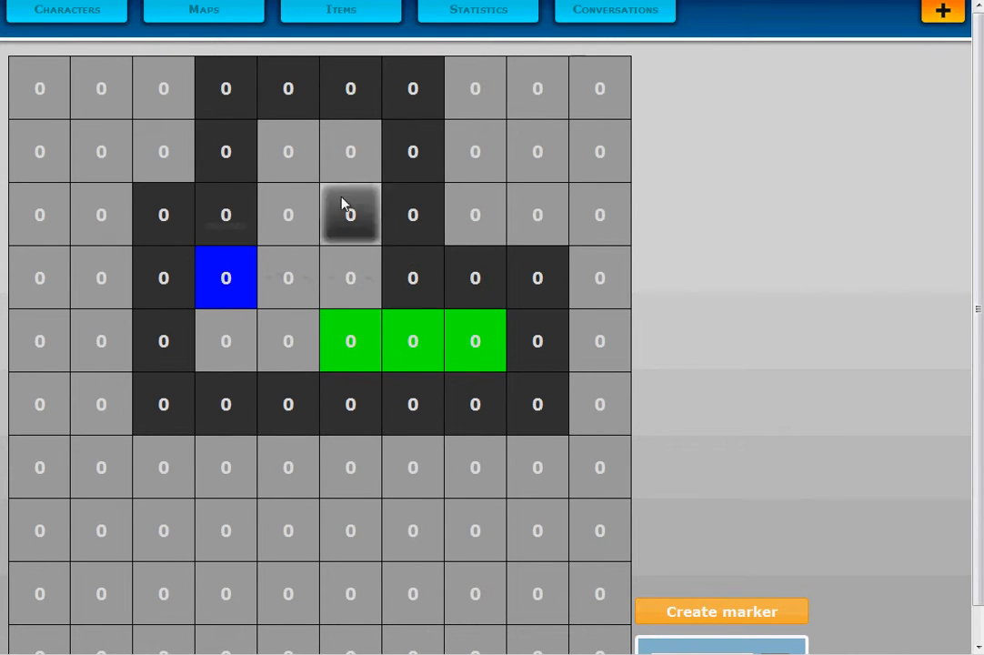
left_click(398, 156)
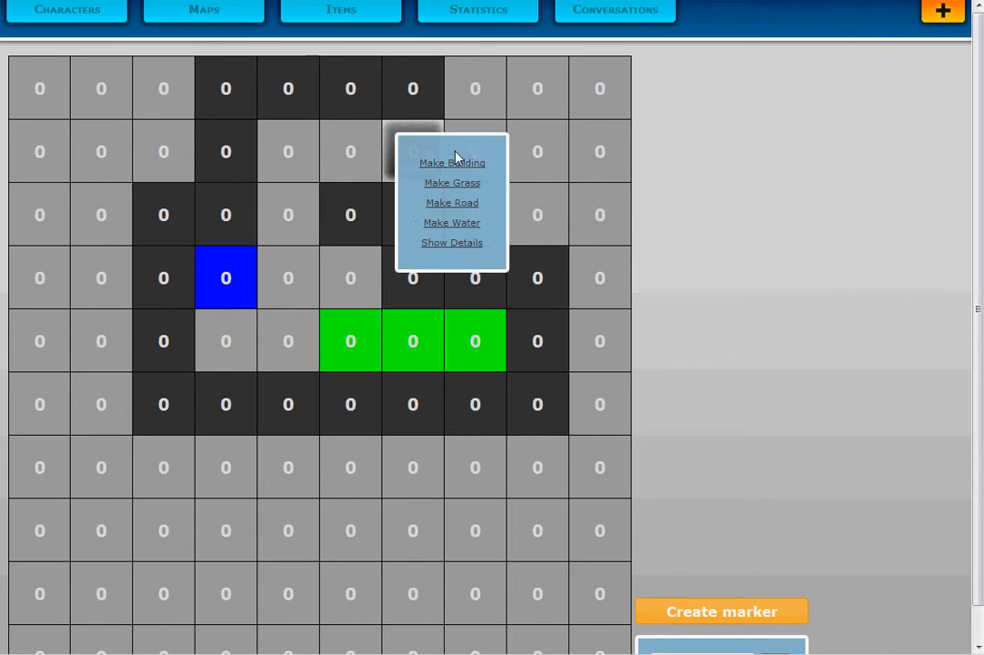
left_click(459, 203)
- Make buildings of the map cells in row 1, columns 8 and 9, and in column 9, rows 2 and 3
left_click(477, 88)
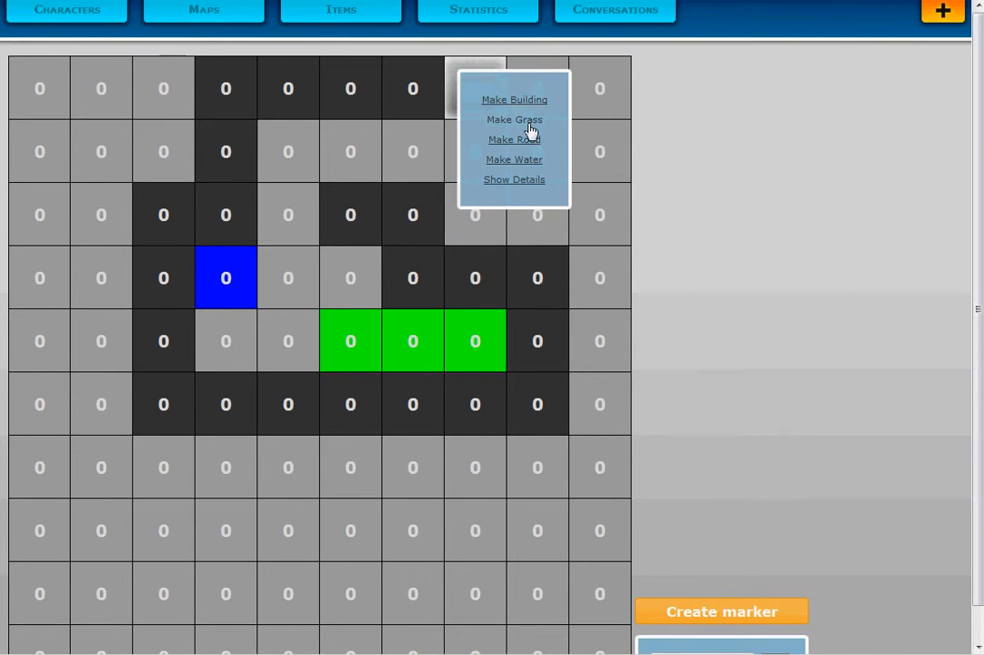
left_click(548, 100)
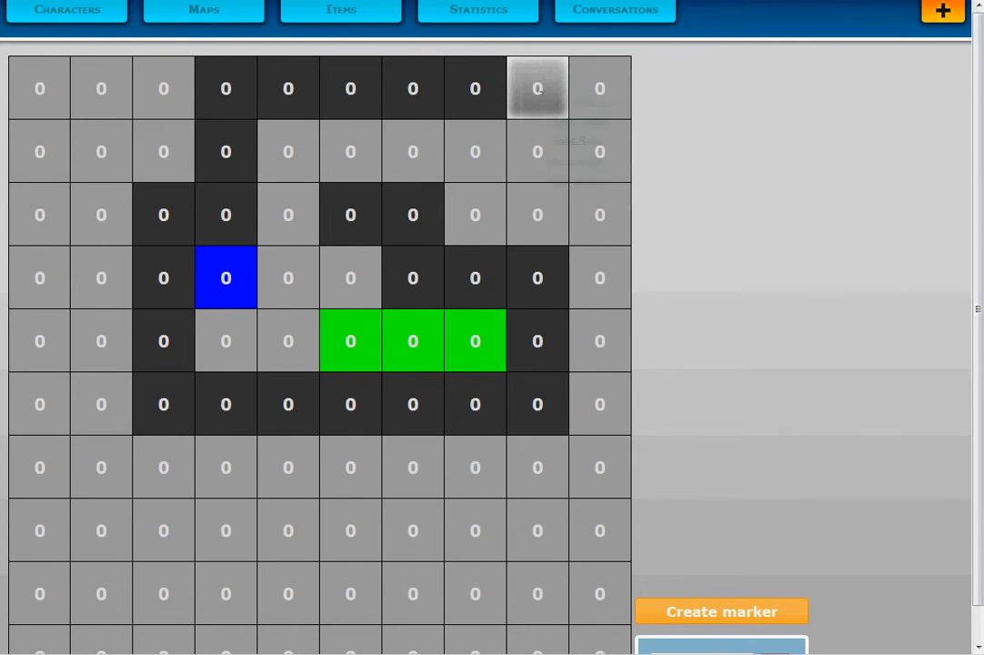
left_click(541, 91)
left_click(570, 104)
left_click(538, 152)
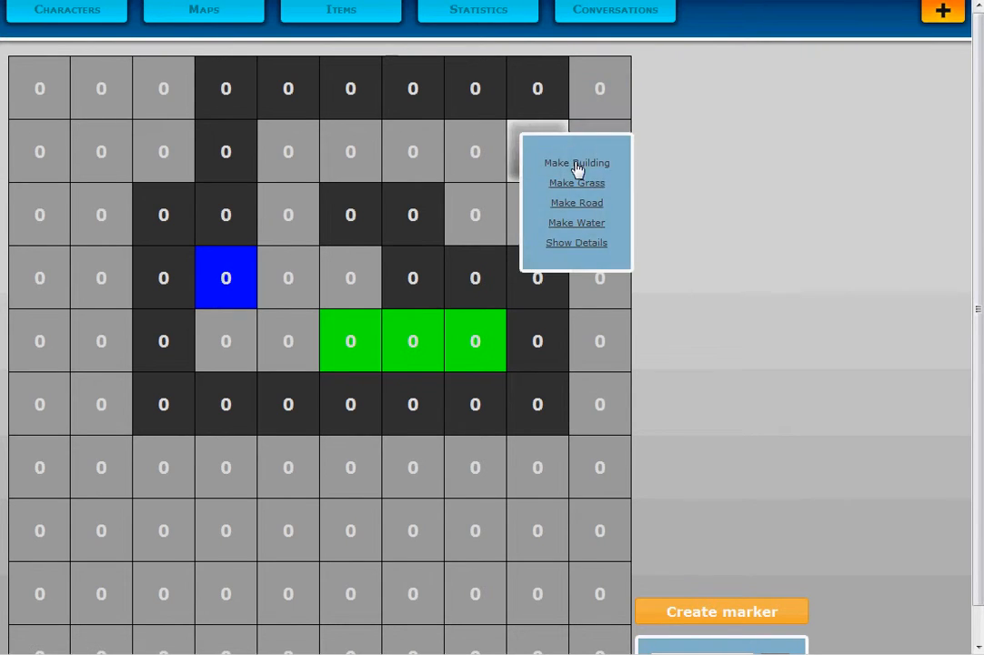
left_click(577, 163)
left_click(538, 213)
left_click(568, 227)
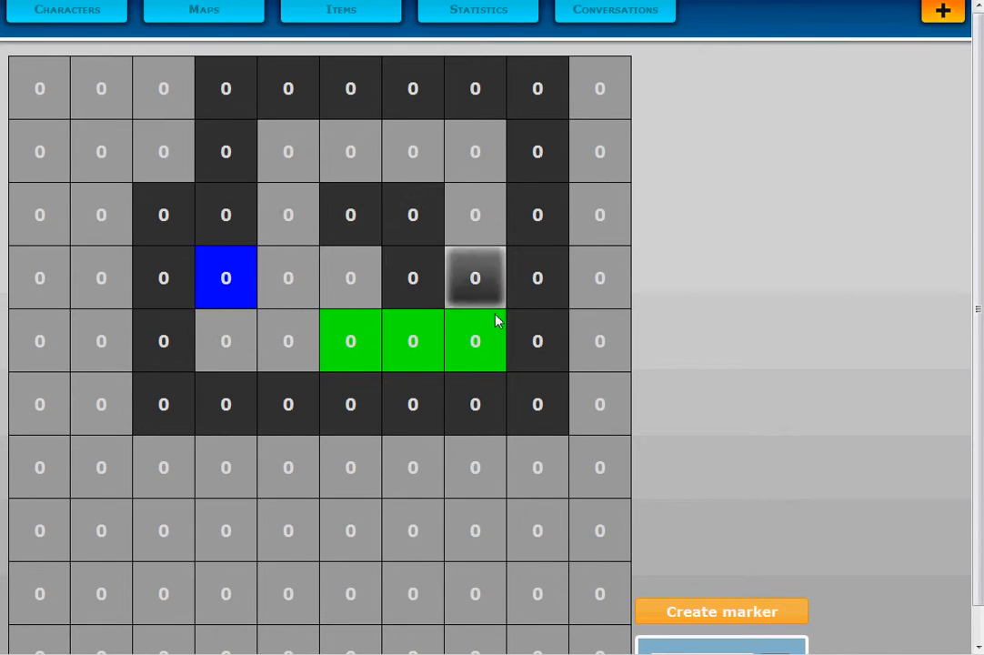
- Create a marker named "Spawn Mary" and place it on the map cell in row 5, column 4
scroll(777, 364, "down", 1)
left_click(707, 625)
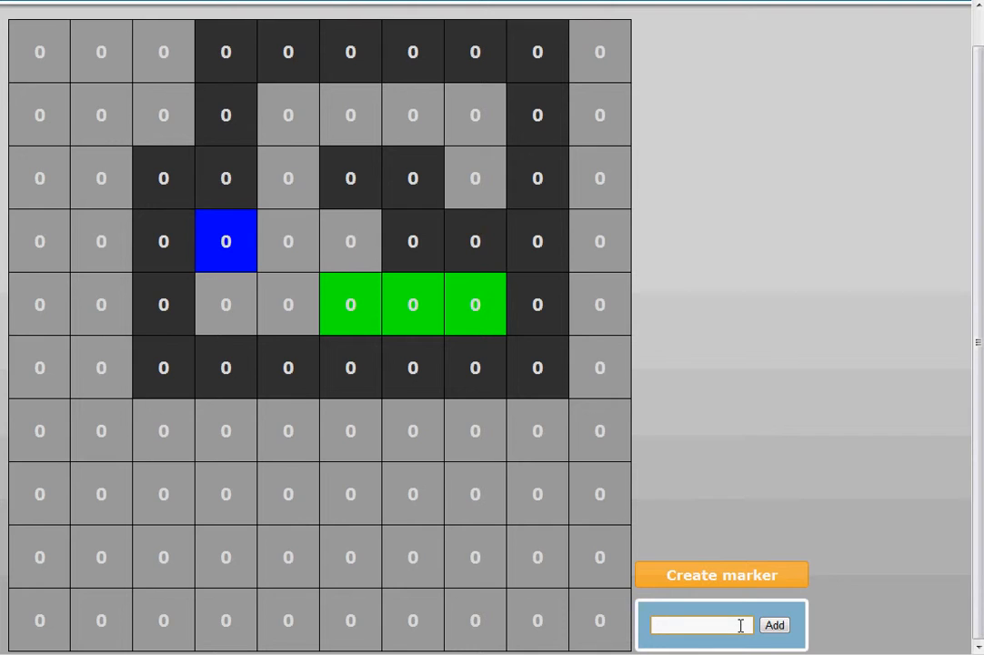
type("Spaw")
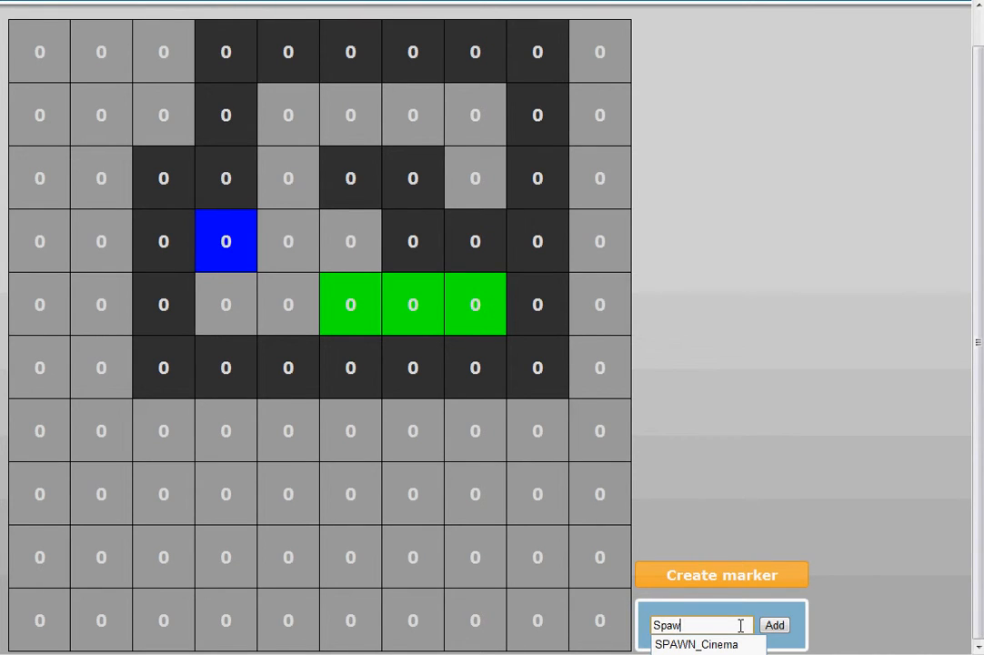
type("n ")
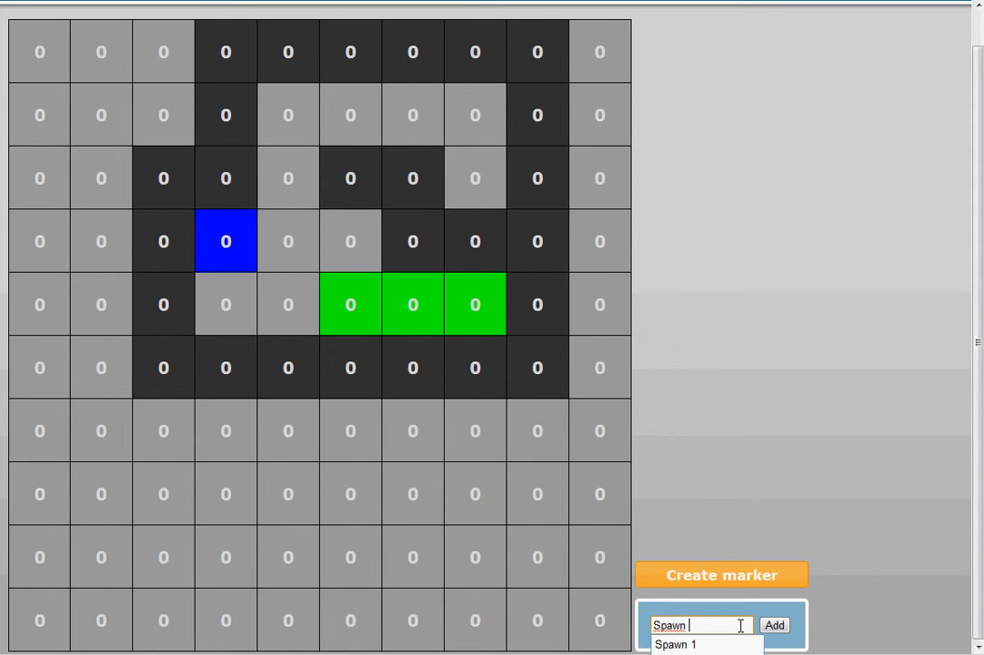
type("Mary")
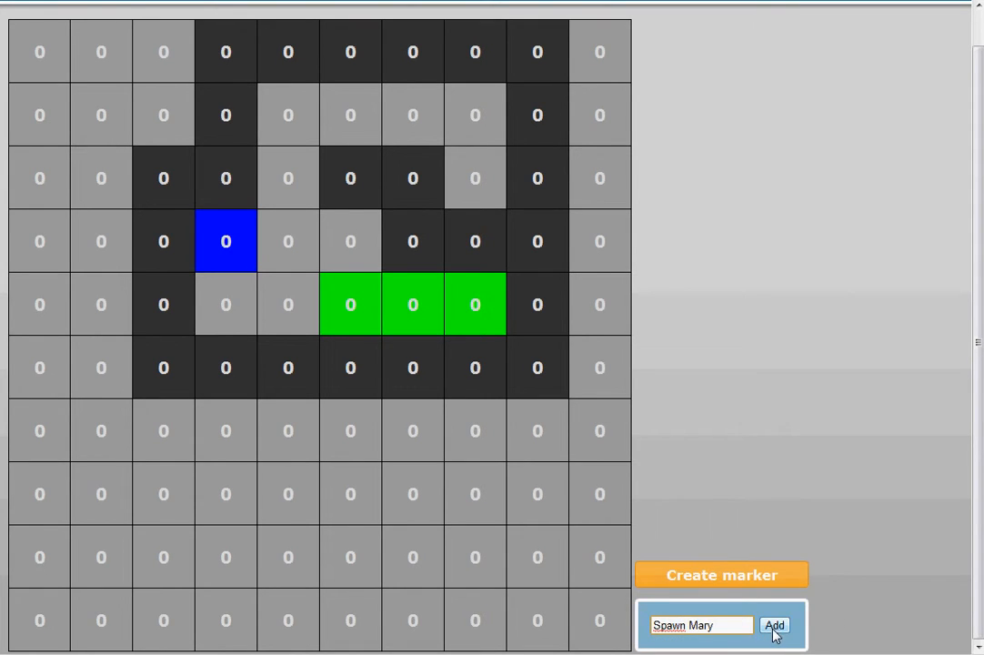
left_click(774, 626)
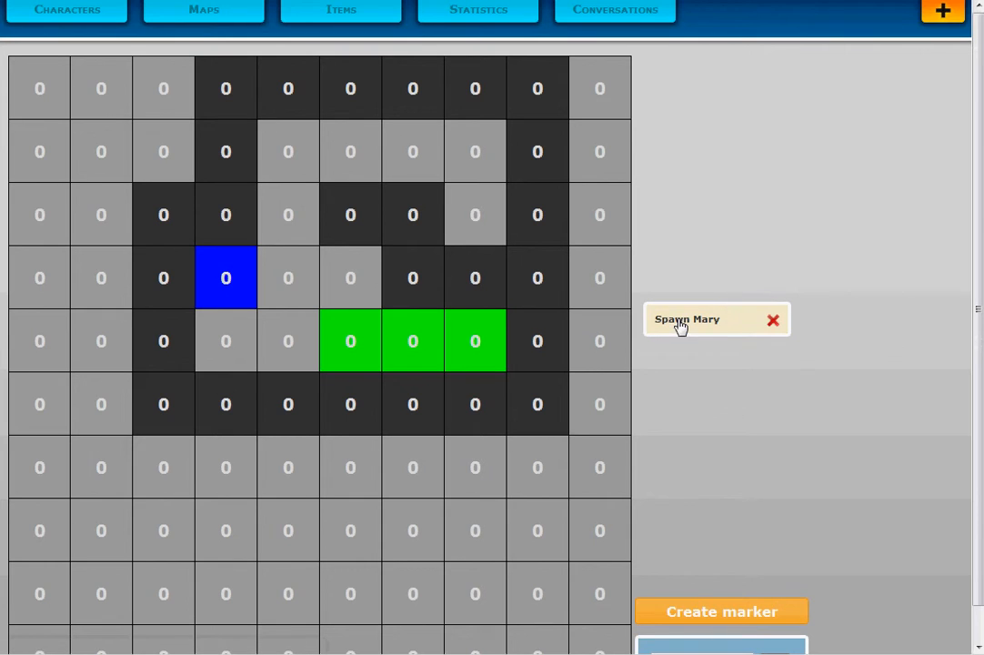
mouse_move(683, 328)
left_mouse_down()
mouse_move(475, 168)
mouse_move(250, 217)
mouse_move(222, 354)
mouse_move(292, 157)
mouse_move(280, 238)
mouse_move(215, 340)
mouse_move(226, 355)
left_mouse_up()
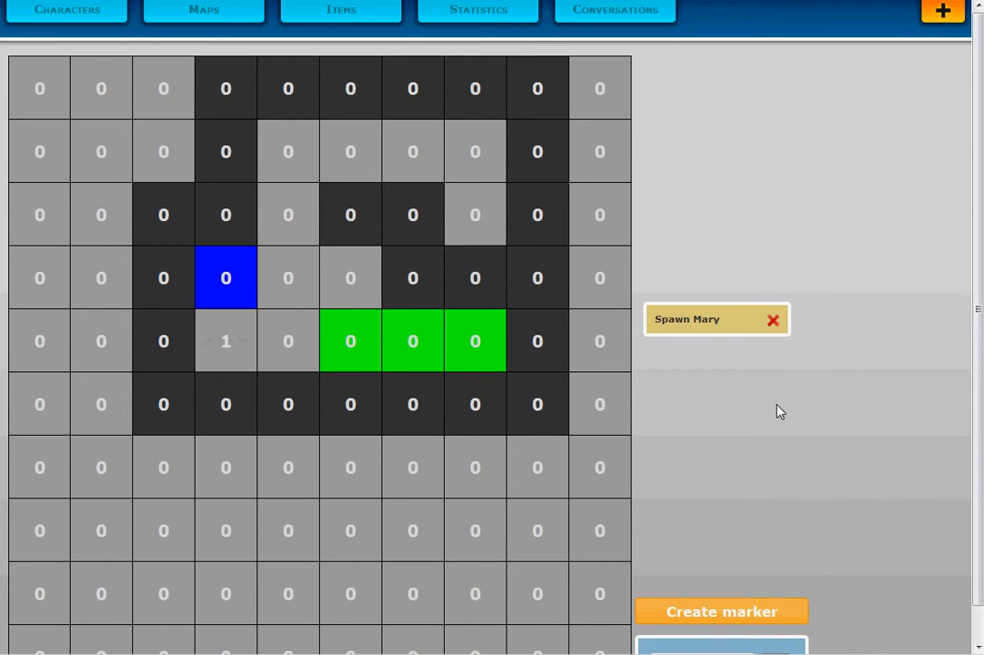
- Create a marker named "Spawn Sophia" and place it on the map cell in row 2, column 8
scroll(659, 642, "down", 1)
left_click(676, 628)
type("Spa")
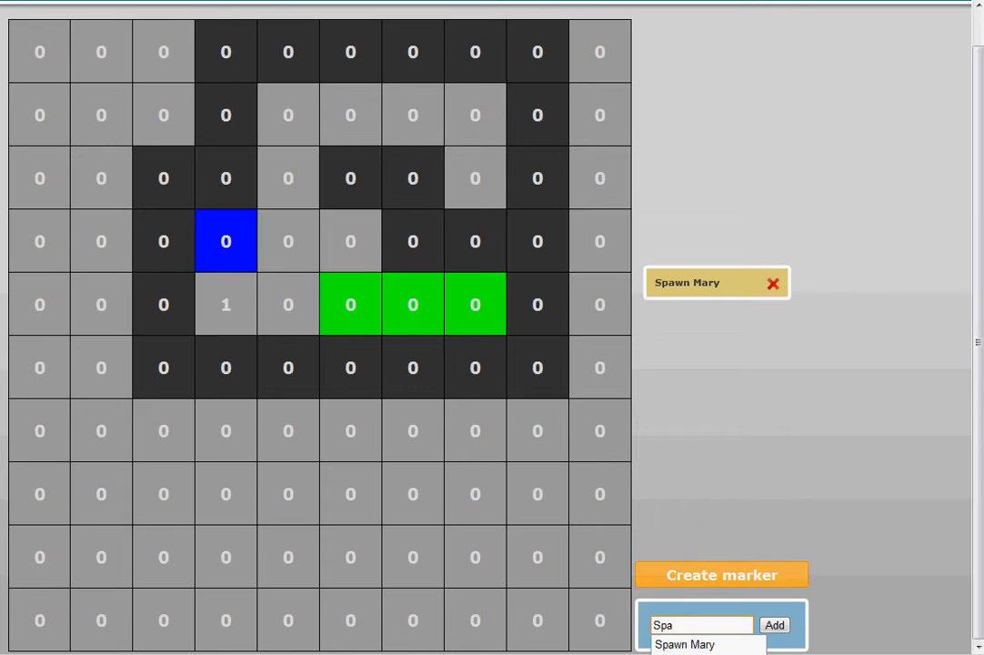
type("wn Sophia")
left_click(774, 625)
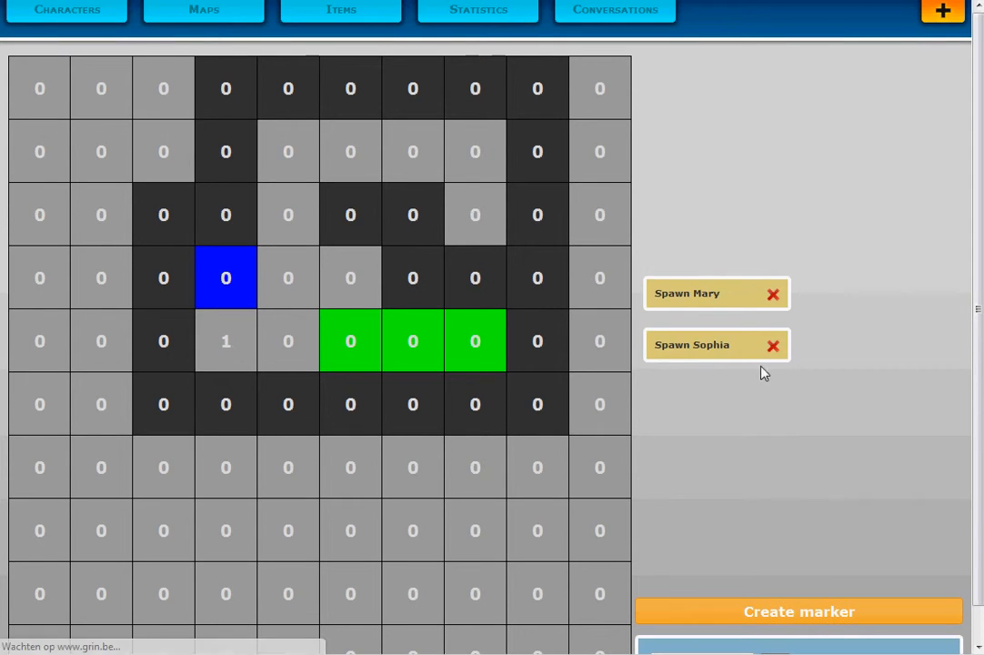
left_click_drag(690, 356, 475, 154)
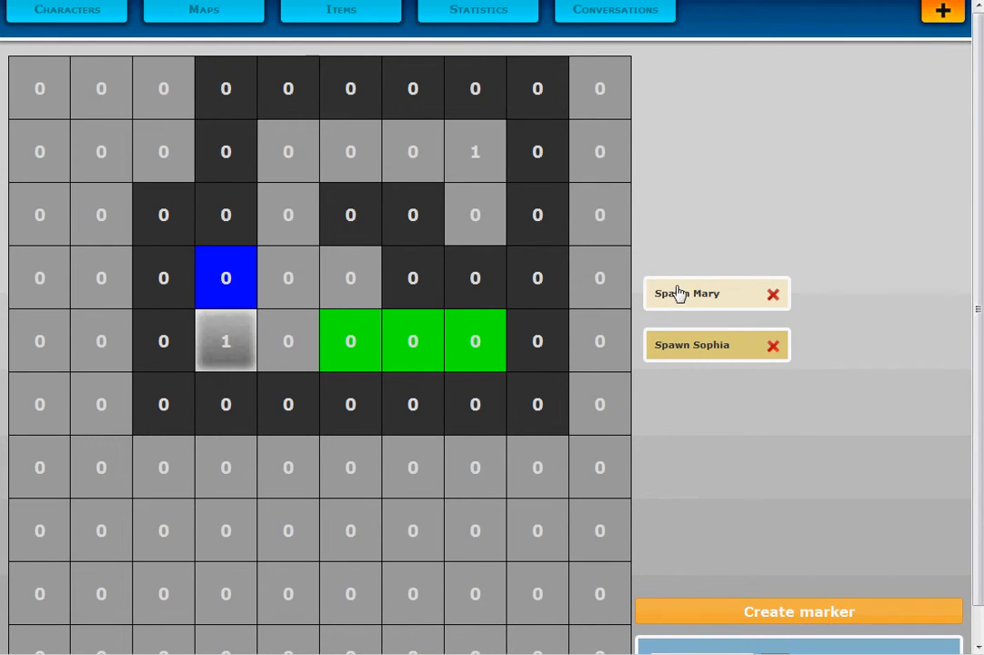
- Move the Spawn Sophia marker to the cell in row 5, column 4 and return it to row 2, column 8
left_click_drag(157, 353, 229, 346)
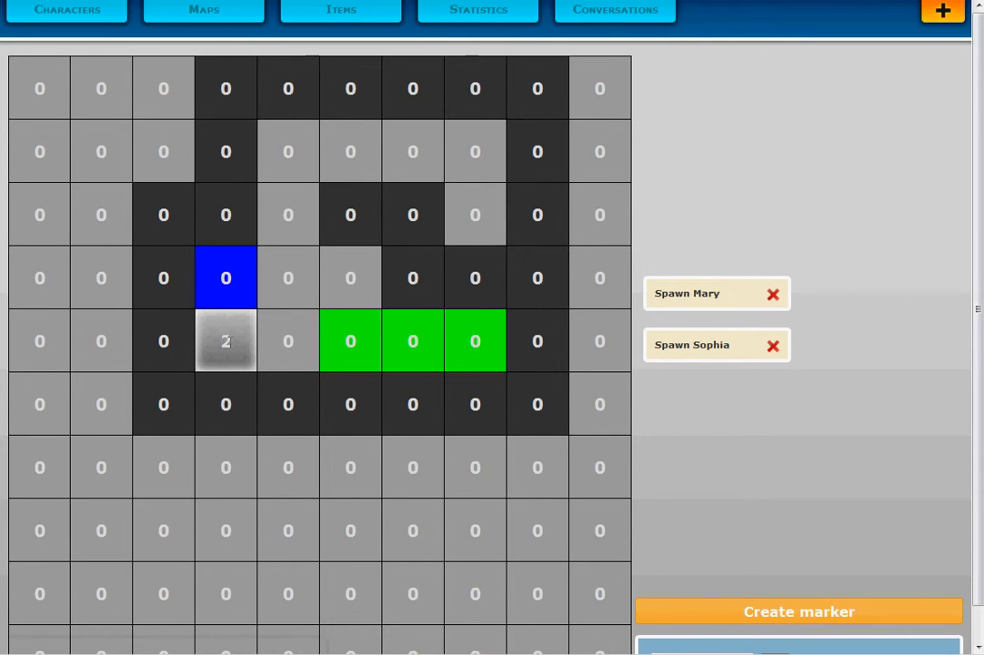
mouse_move(693, 350)
left_mouse_down()
mouse_move(503, 160)
mouse_move(476, 152)
left_mouse_up()
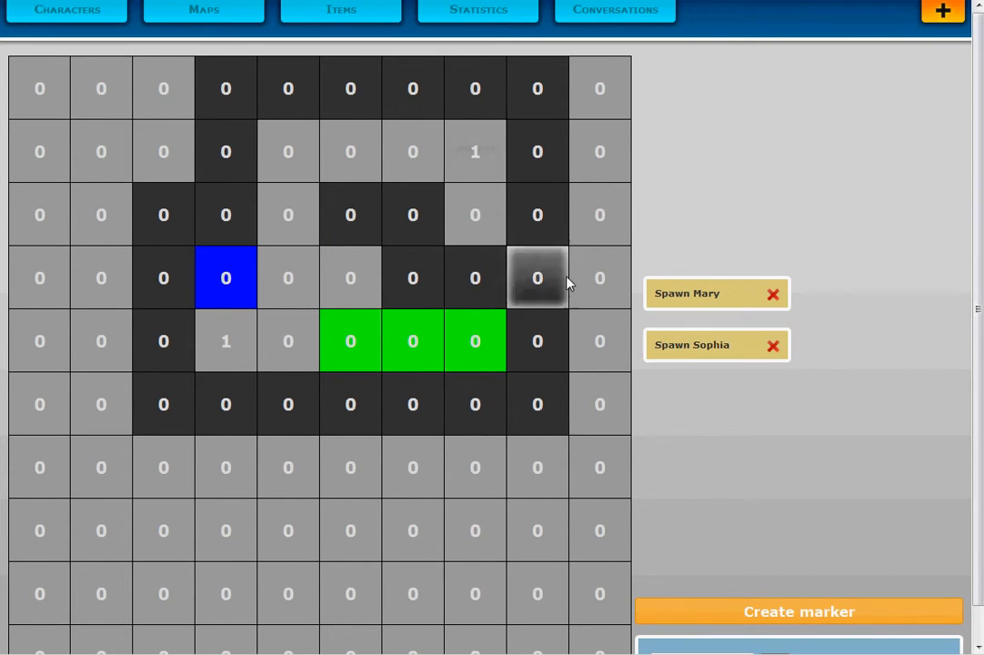
- Show the details of the cell in row 2, column 8, move the Spawn Sophia marker near its lower-left corner, and return to the map
left_click(475, 151)
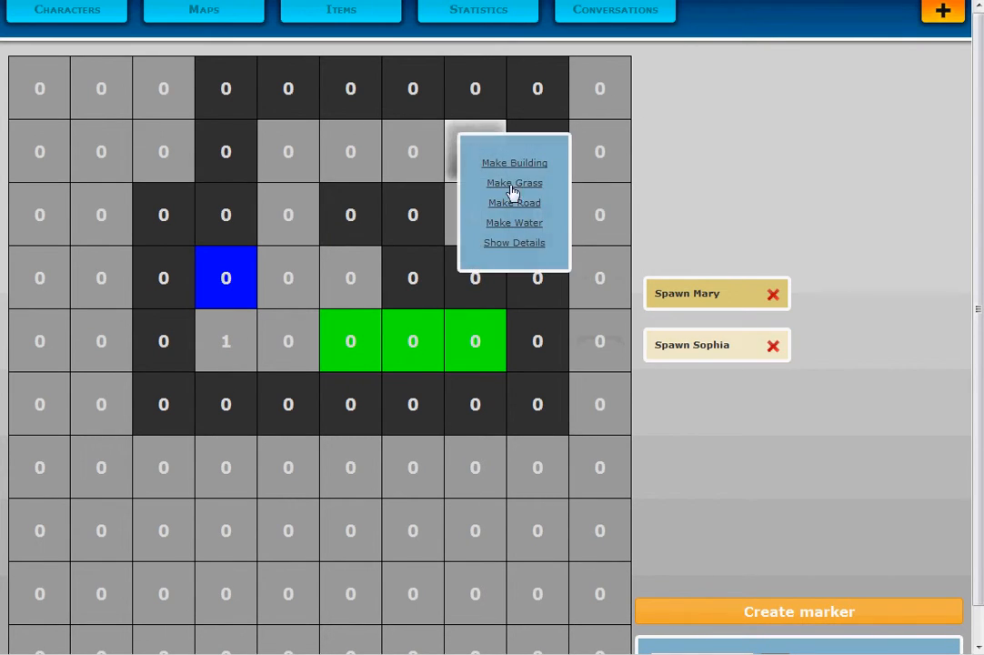
left_click(525, 243)
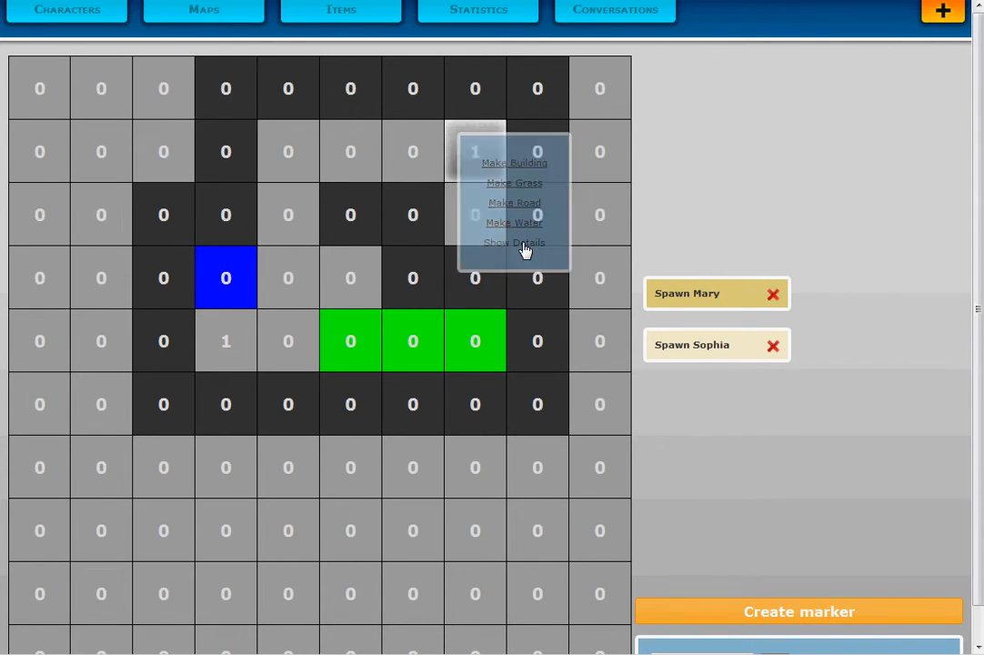
mouse_move(206, 265)
left_mouse_down()
mouse_move(54, 126)
mouse_move(45, 133)
mouse_move(35, 362)
mouse_move(52, 467)
left_mouse_up()
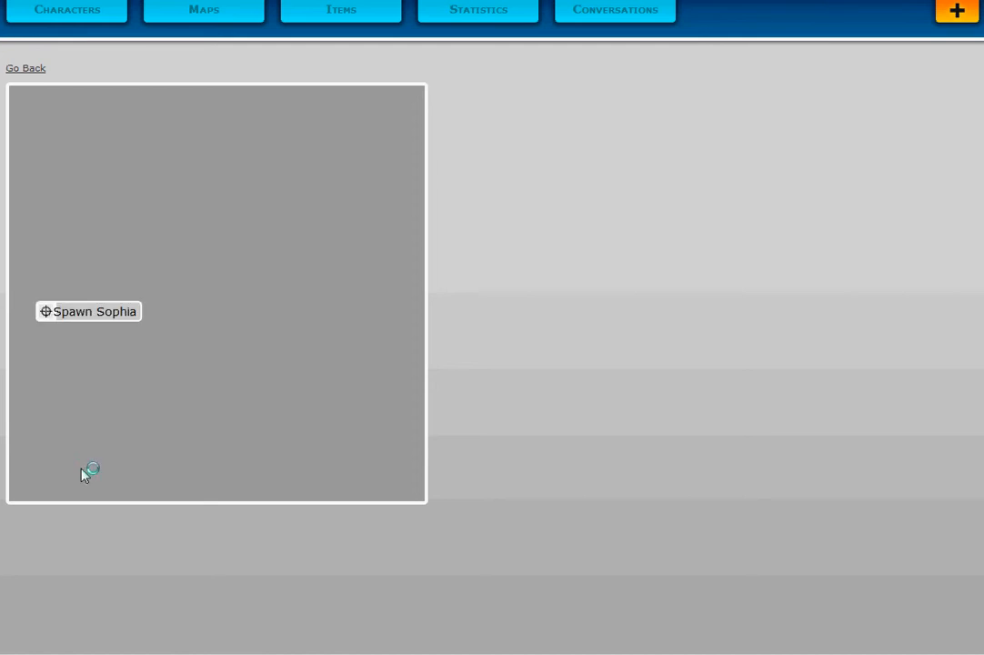
left_click(31, 70)
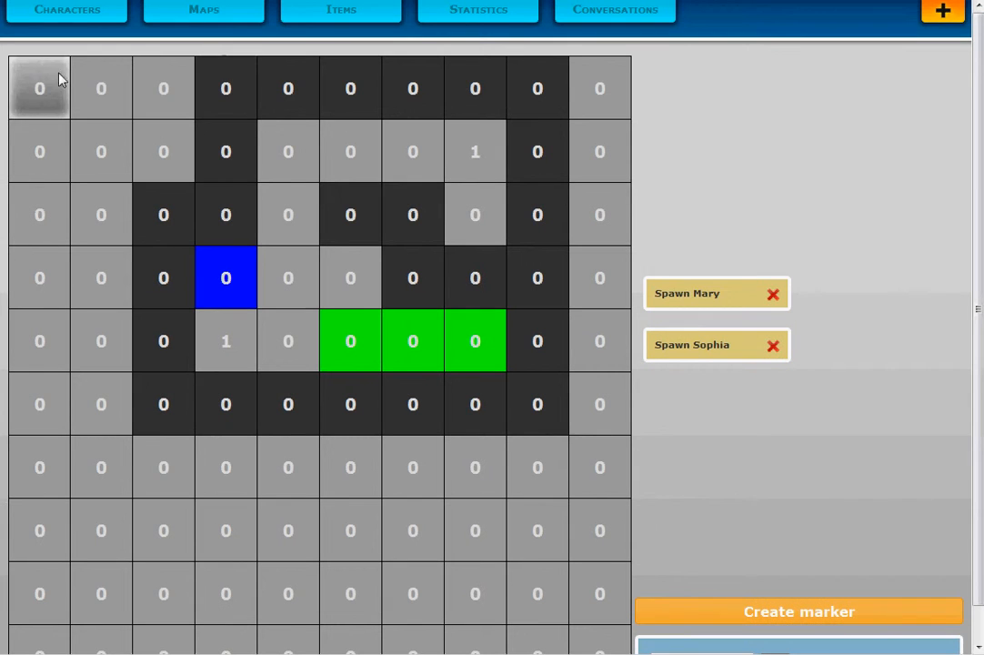
left_click(692, 350)
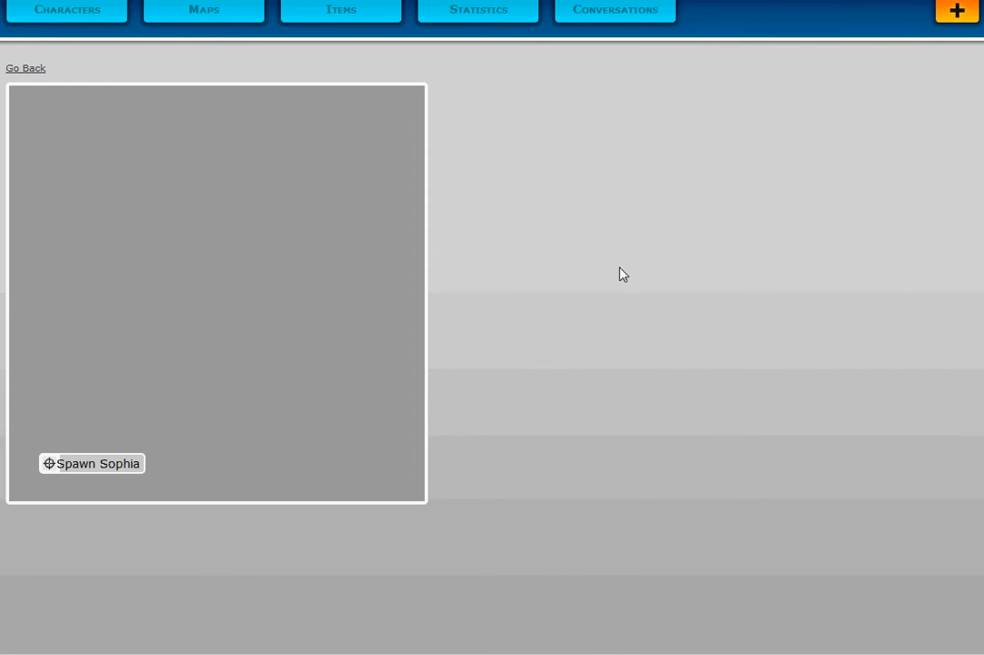
left_click(30, 73)
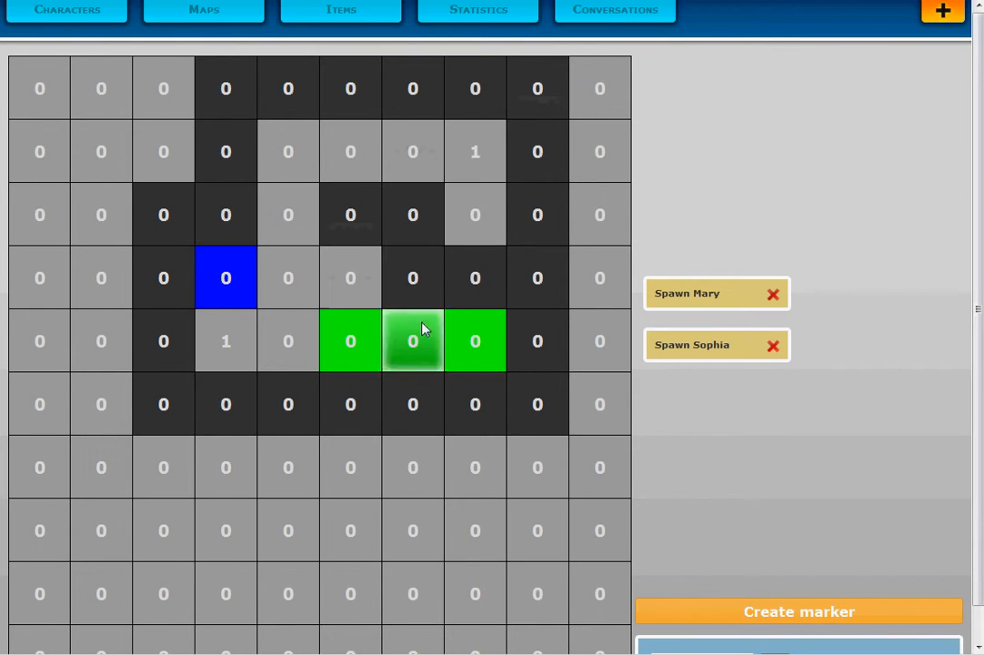
- Set the character Mary's spawn to Spawn Mary and Sophia's spawn to Spawn Sophia
left_click(52, 16)
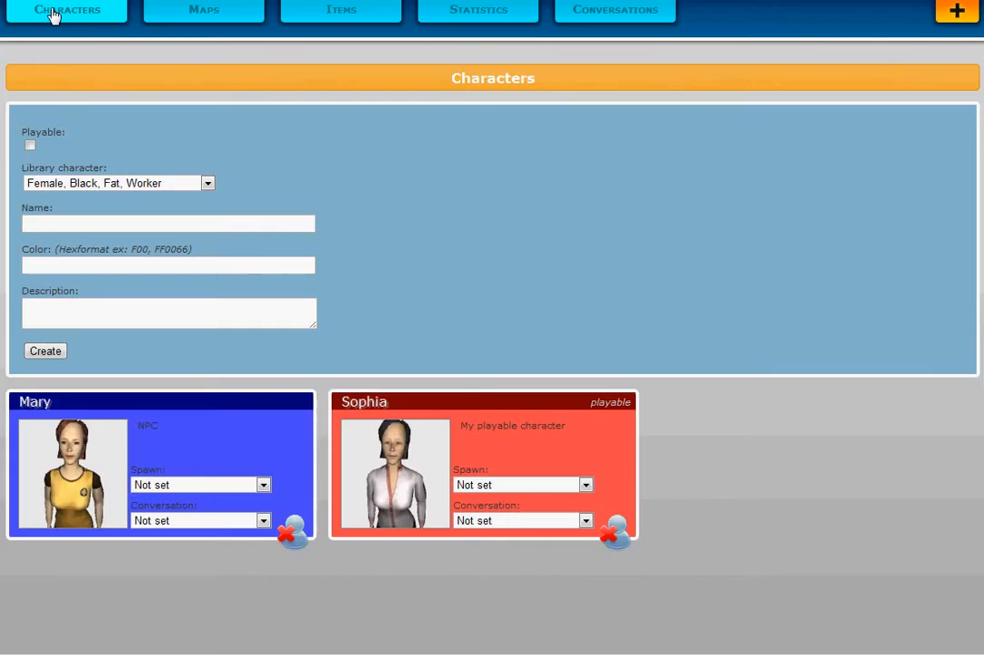
left_click(219, 484)
left_click(219, 516)
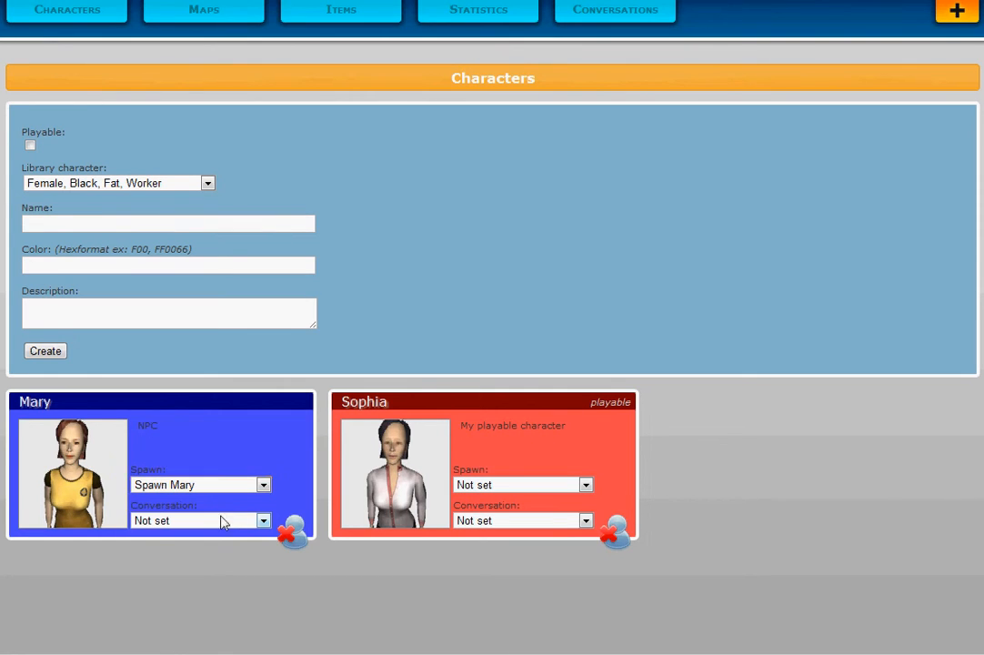
left_click(509, 487)
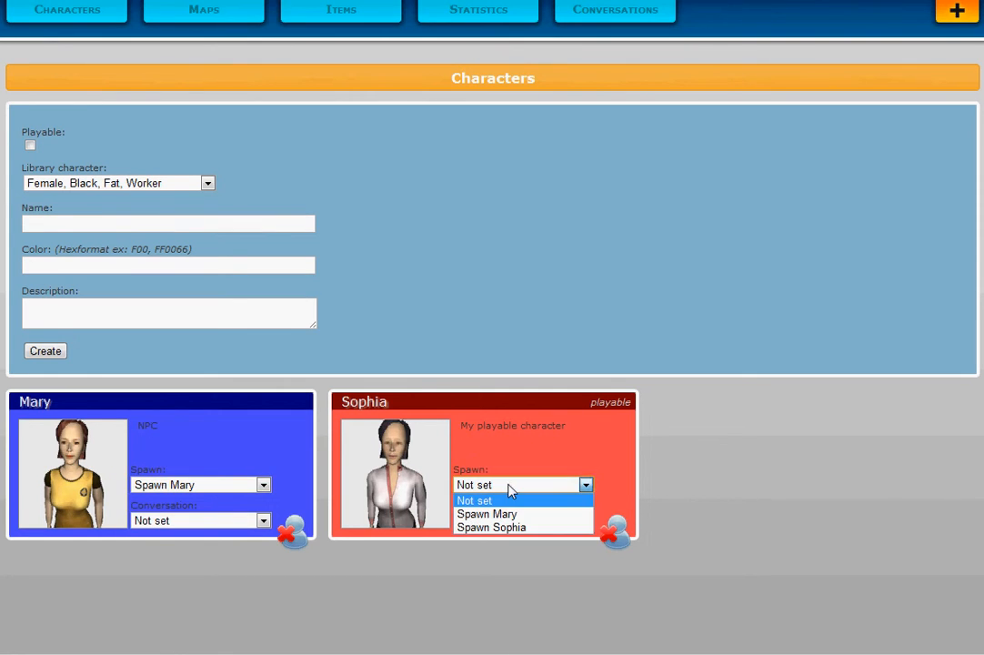
left_click(542, 529)
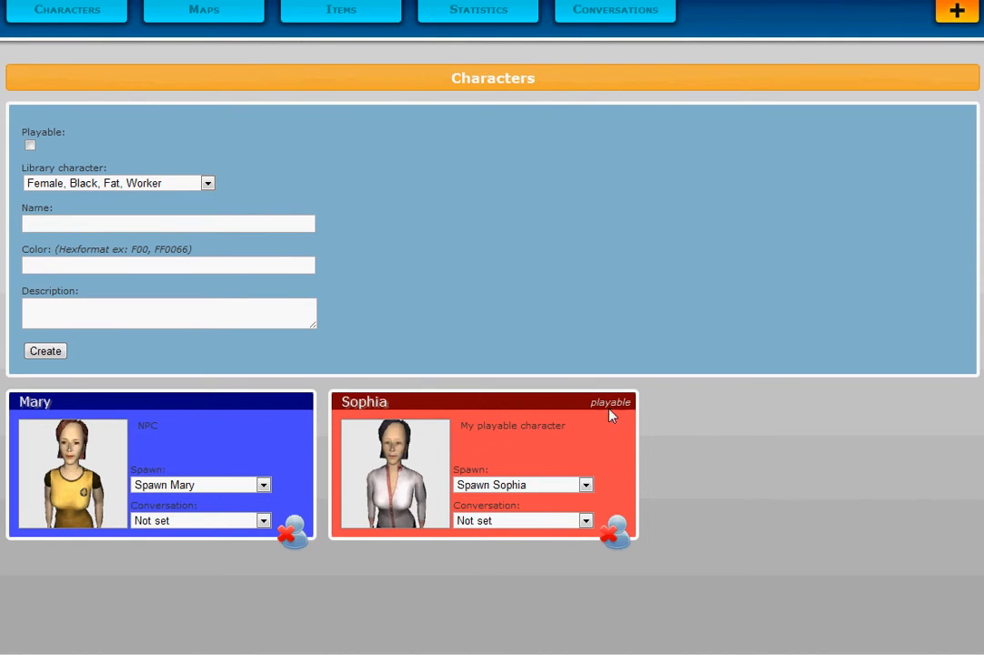
- Create a game item named "Cell Phone" with no description
left_click(207, 15)
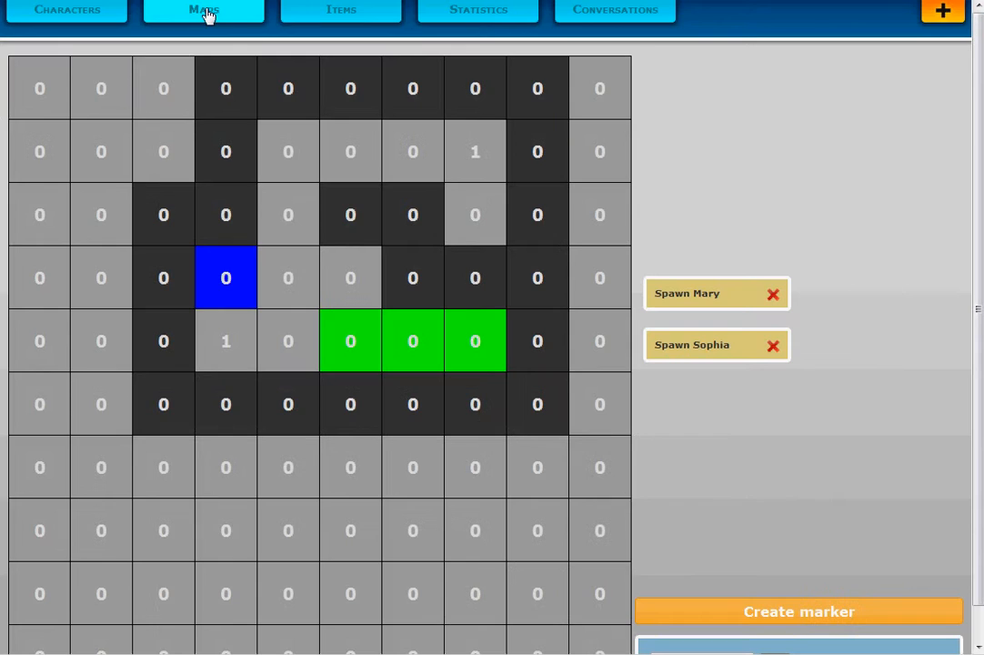
left_click(342, 18)
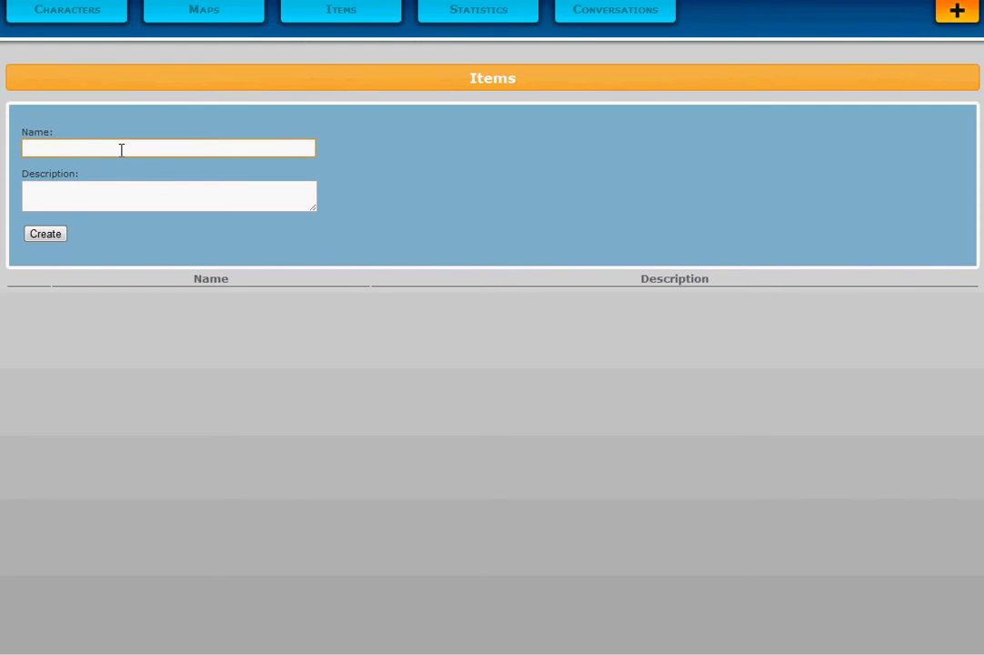
left_click(253, 201)
left_click(260, 147)
type("C")
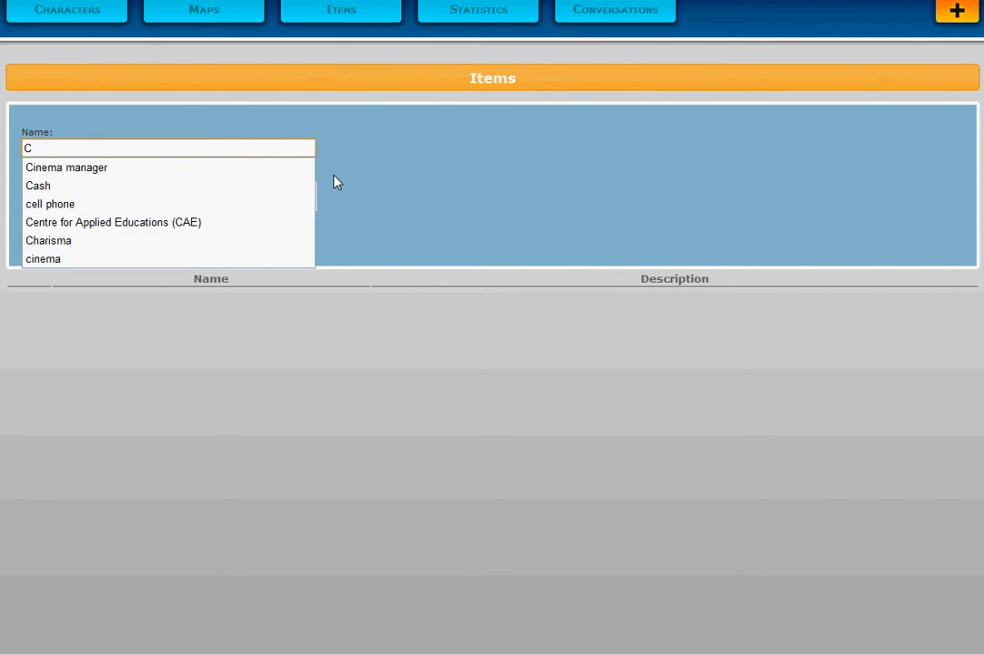
type("ell")
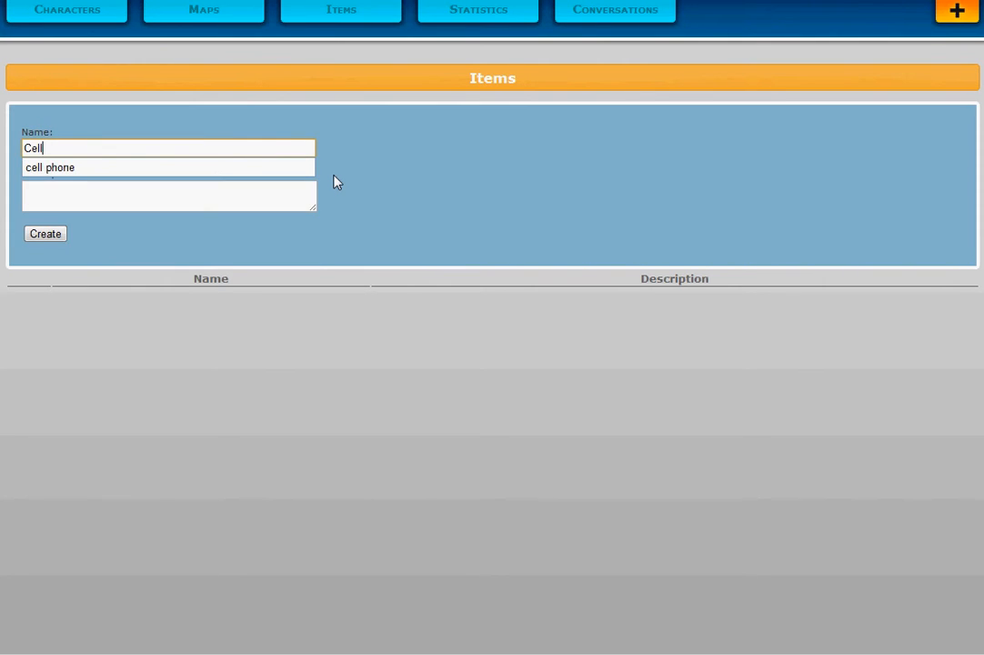
type(" Phone")
left_click(41, 238)
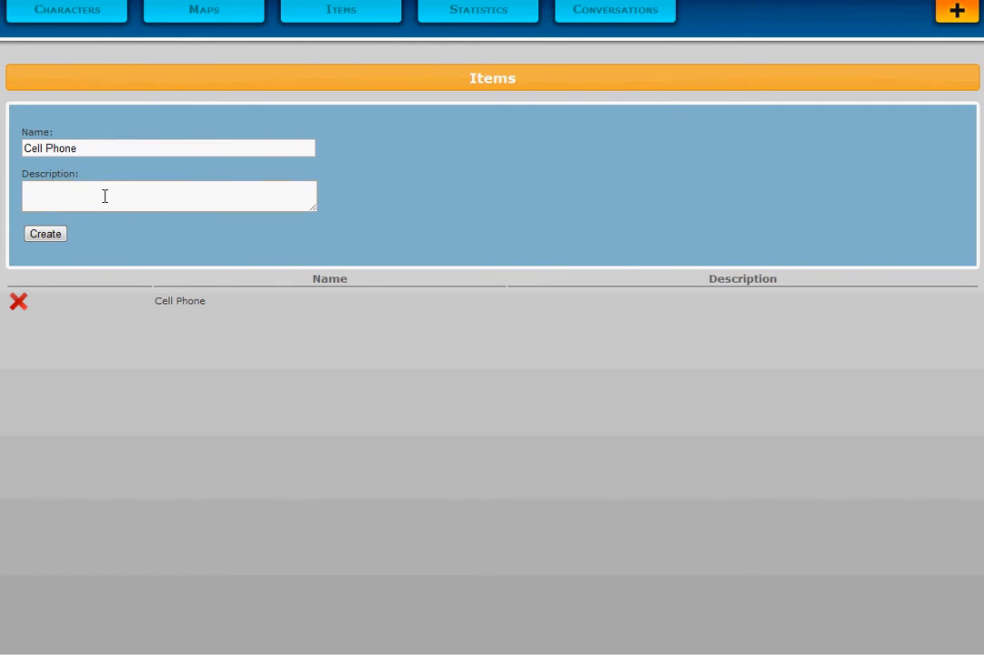
left_click(520, 216)
- Review the types available for a new statistic, keep it Numeric and name it "Points"
left_click(492, 17)
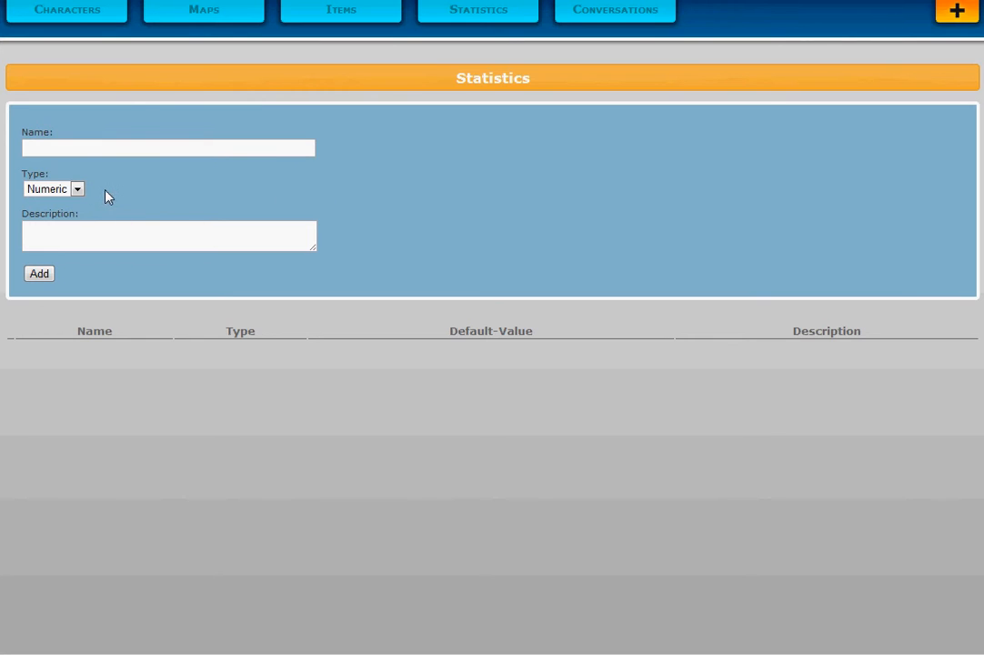
left_click(78, 190)
left_click(78, 190)
left_click(78, 190)
left_click(79, 191)
left_click(79, 191)
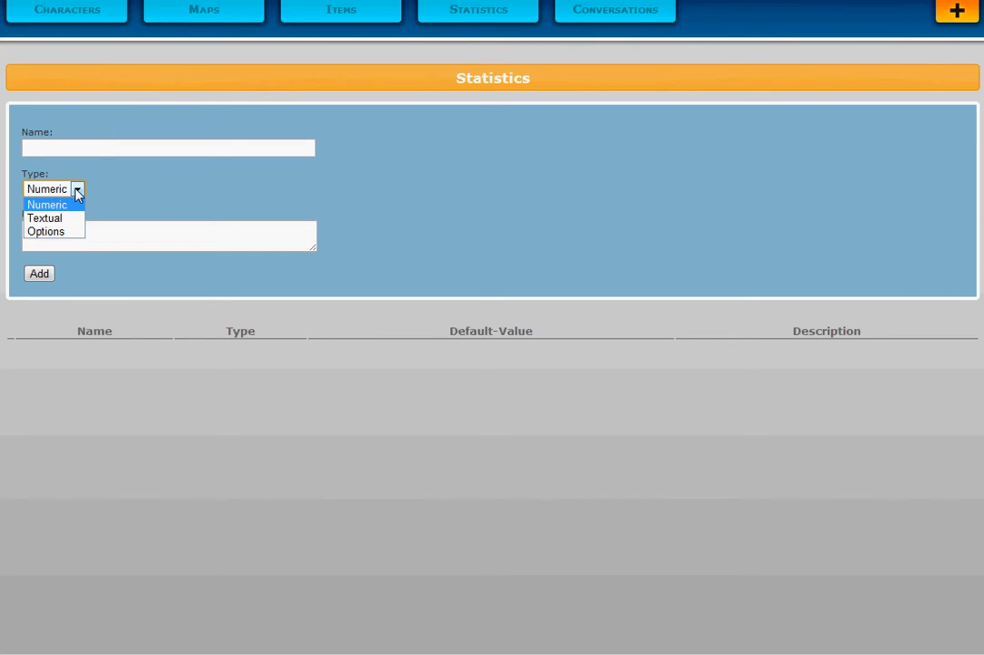
left_click(95, 148)
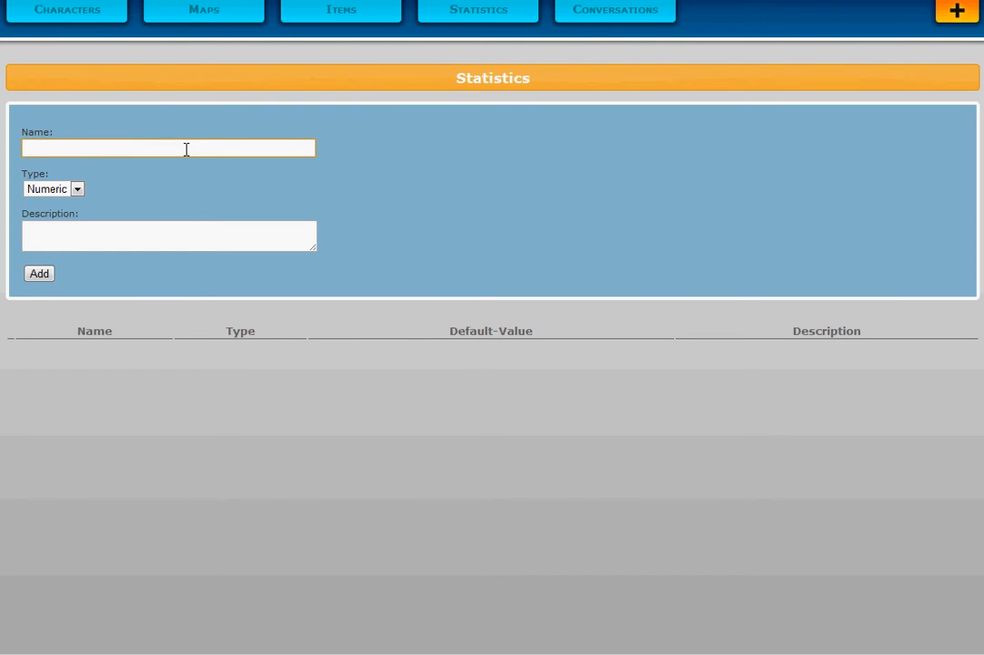
type("Points")
left_click(538, 132)
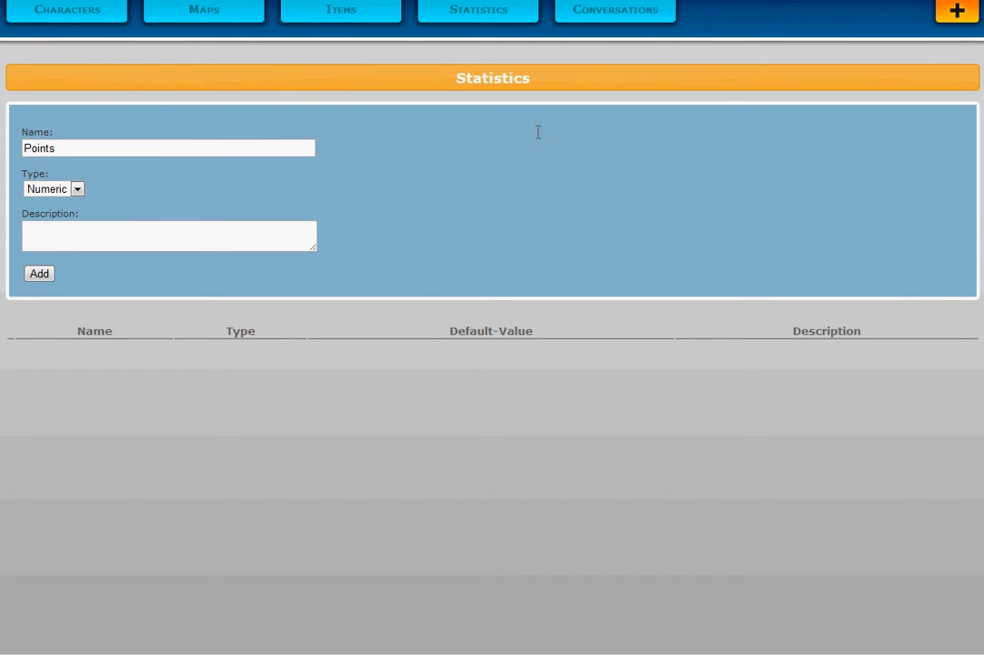
- Describe the Points statistic as "Game score" and add it, keeping its default value
left_click(57, 247)
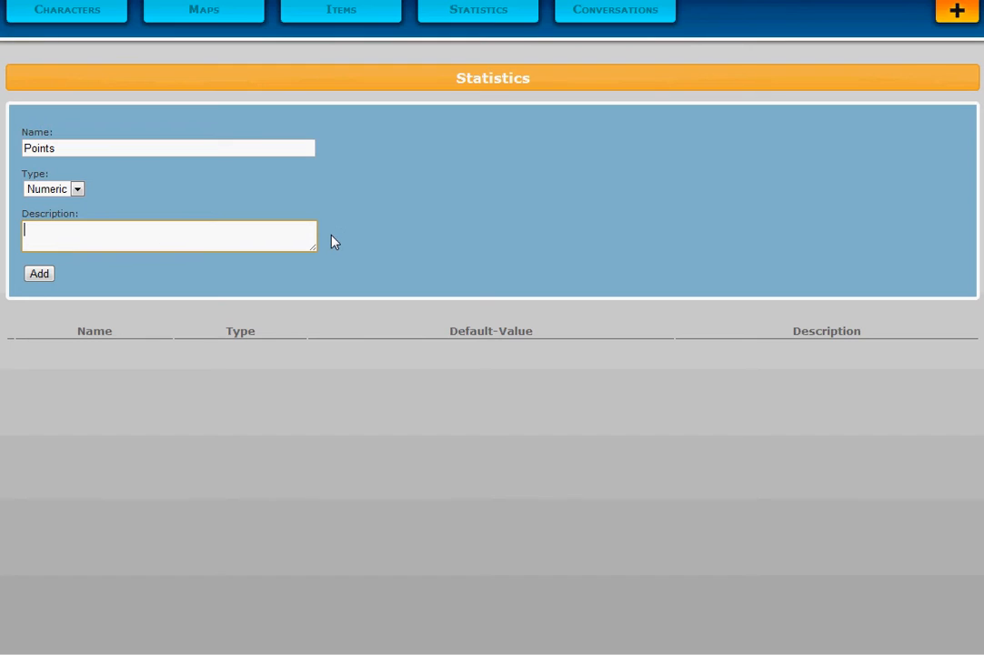
type("Games")
key("BackSpace")
type("score")
left_click(39, 277)
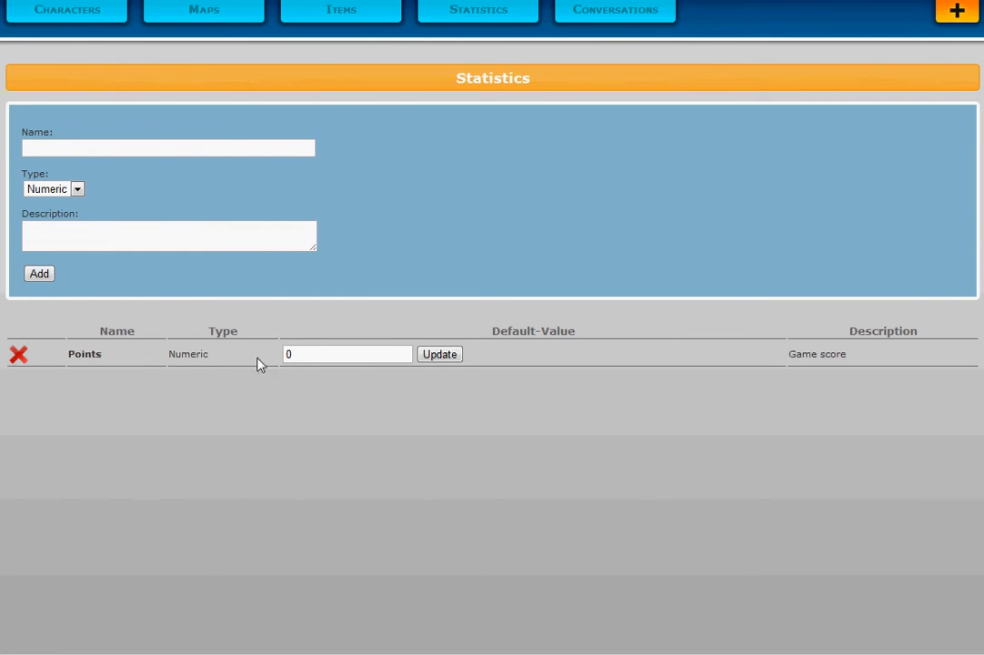
left_click(338, 354)
left_click(300, 354)
left_click(626, 350)
- Add a numeric statistic named "Money" with the description "Currency"
left_click(95, 150)
type("Mone")
left_click(182, 164)
left_click(237, 235)
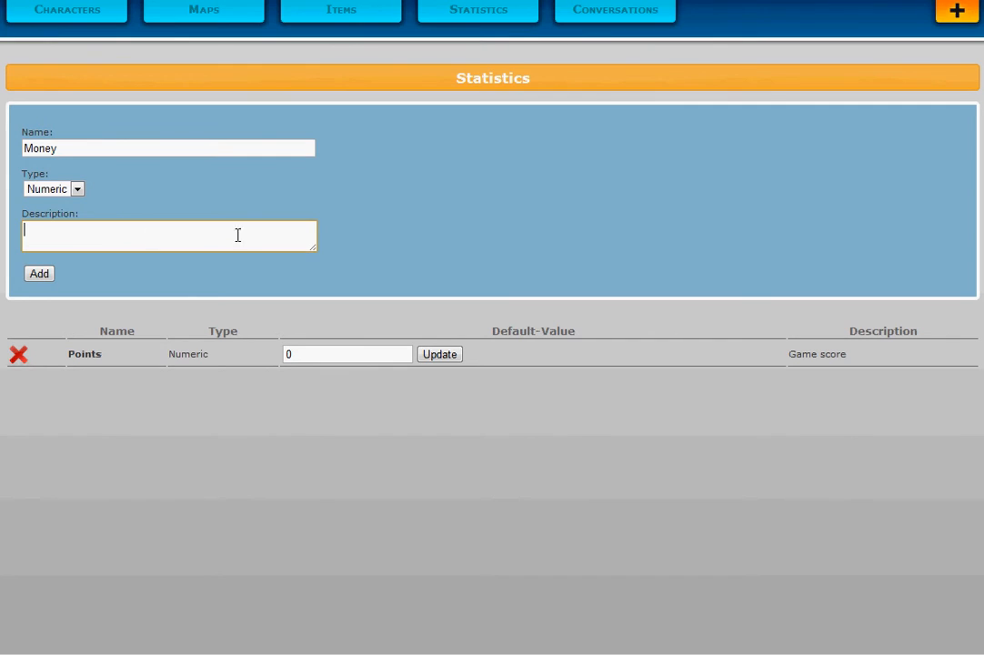
type("Cur")
type("rr")
type("ency")
left_click(35, 275)
- Enter 100 as the default value of the Money statistic
double_click(348, 359)
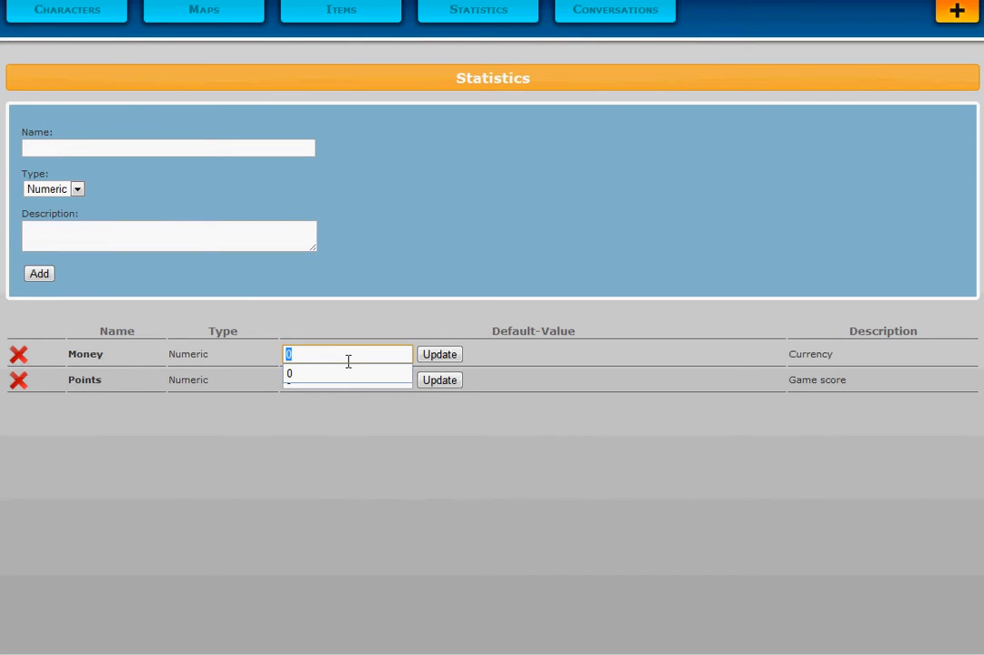
type("100")
left_click(622, 354)
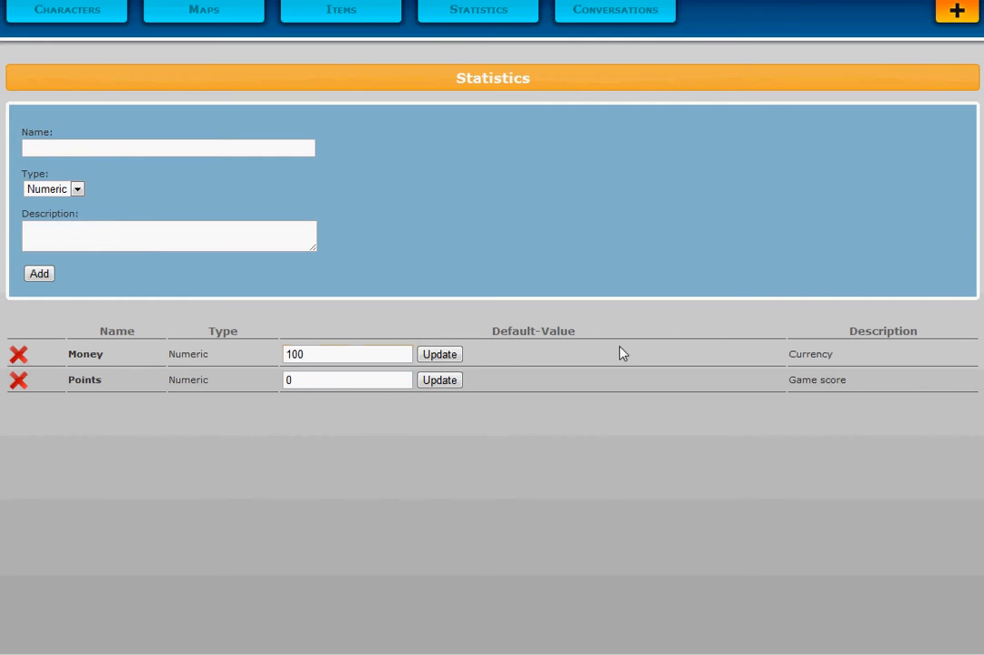
- Save the entered default value of 100 for the Money statistic
left_click(451, 354)
left_click(319, 354)
left_click(324, 377)
left_click(327, 352)
left_click(522, 352)
- Add a Textual statistic named "Nickname" with the description "my second name"
left_click(73, 188)
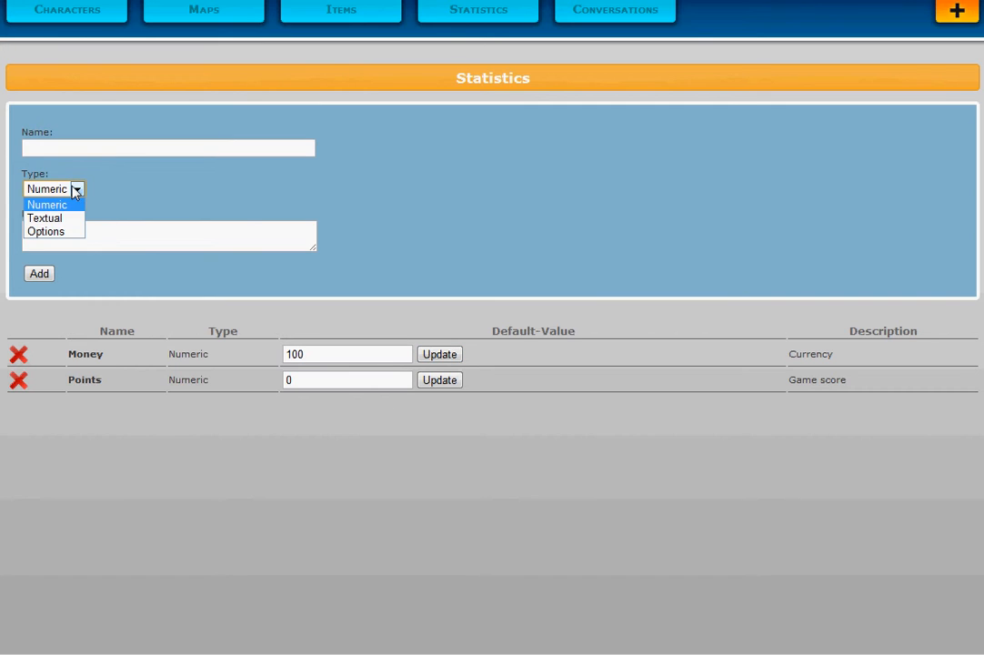
left_click(41, 218)
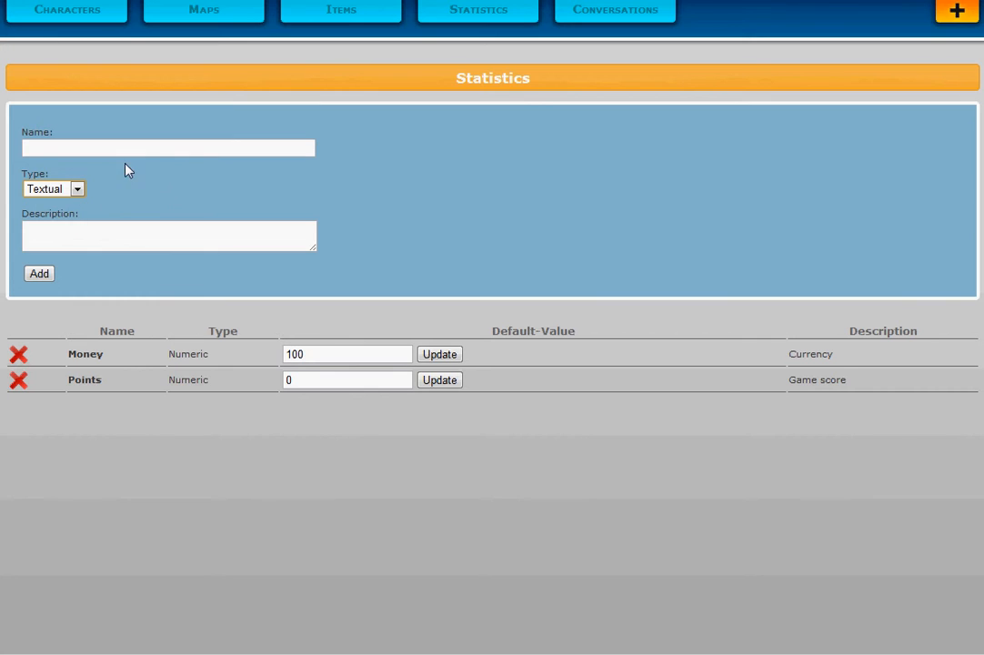
left_click(152, 149)
type("Nick")
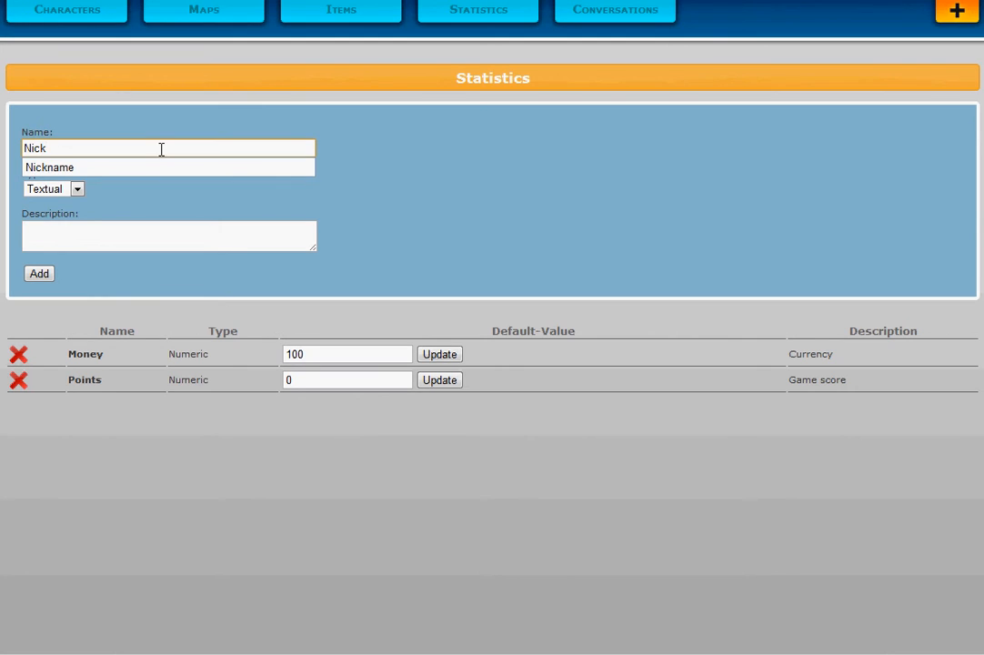
key("Down")
key("Return")
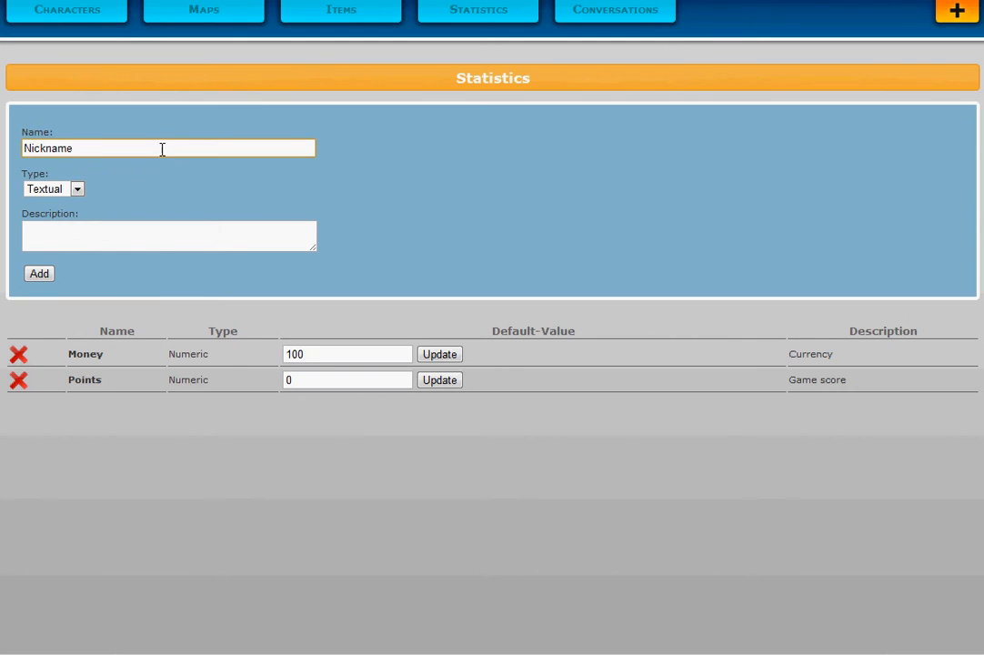
left_click(111, 239)
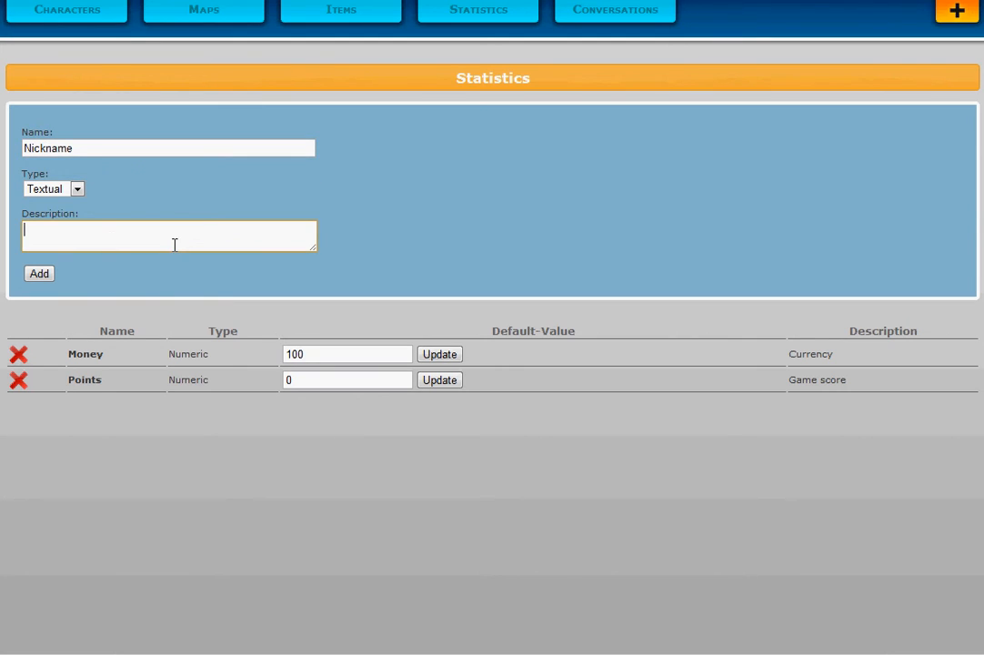
type("my second name")
left_click(43, 277)
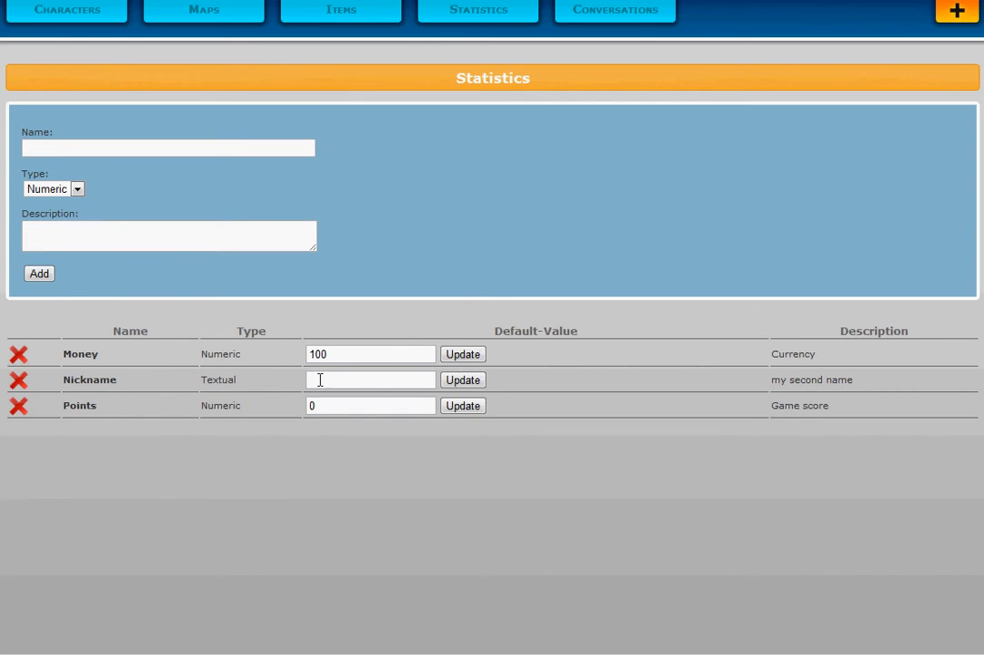
- Check the playable character's name in the characters overview and return to the statistics
left_click(349, 380)
left_click(341, 380)
left_click(343, 354)
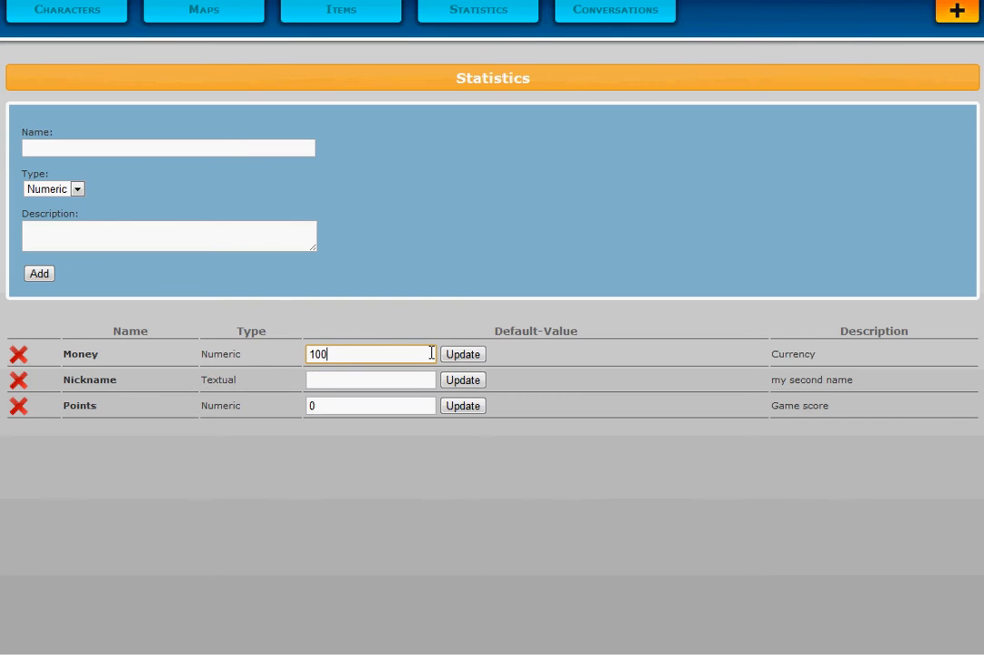
left_click(367, 381)
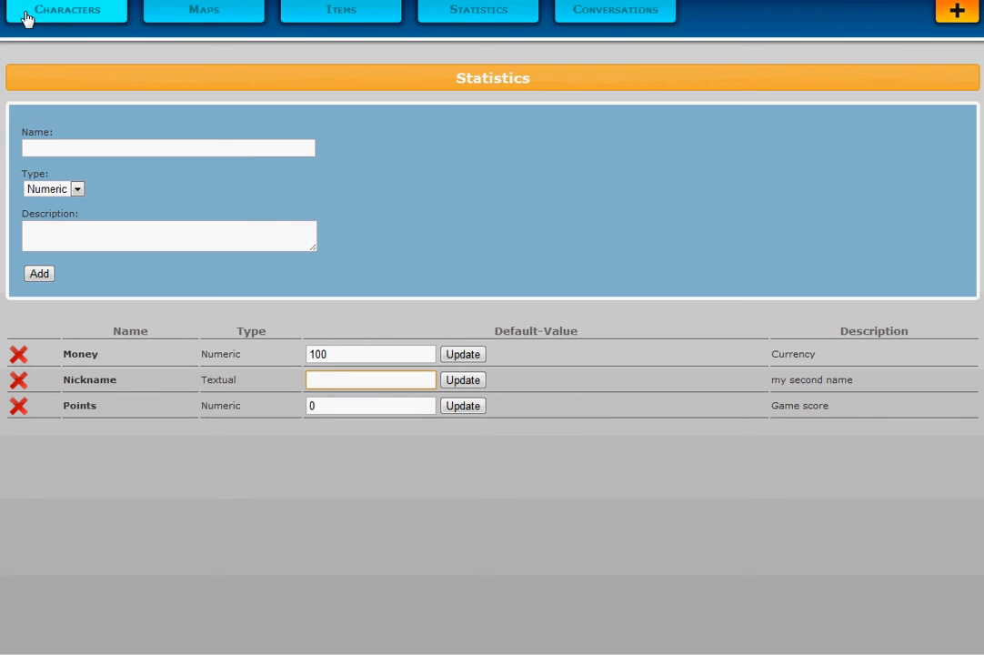
left_click(54, 22)
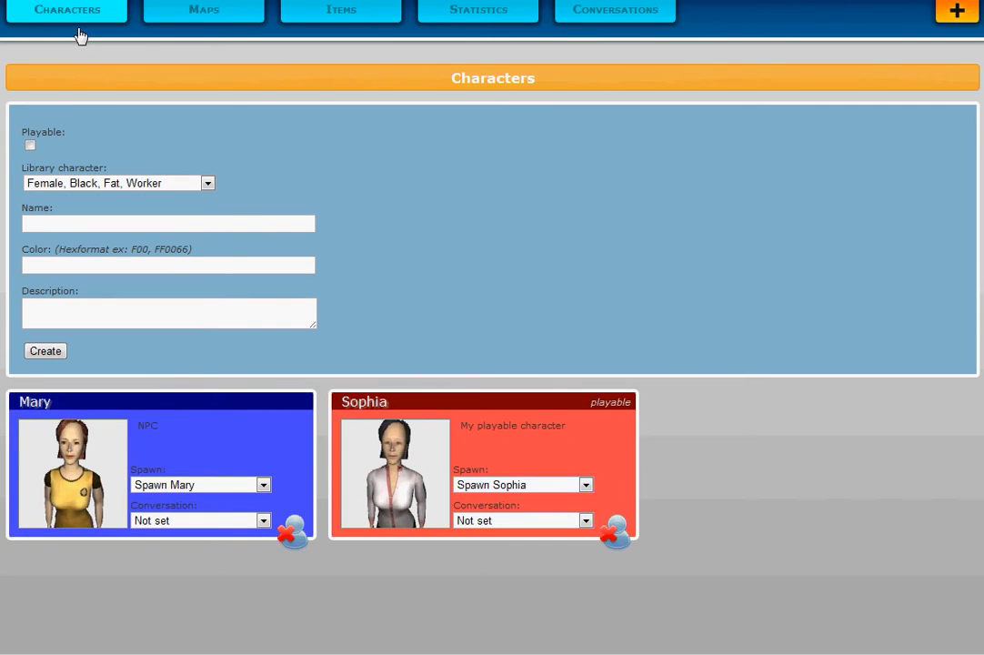
left_click(455, 22)
- Set the default value of the Nickname statistic to "Sof" with a capital S and save it
left_click(353, 378)
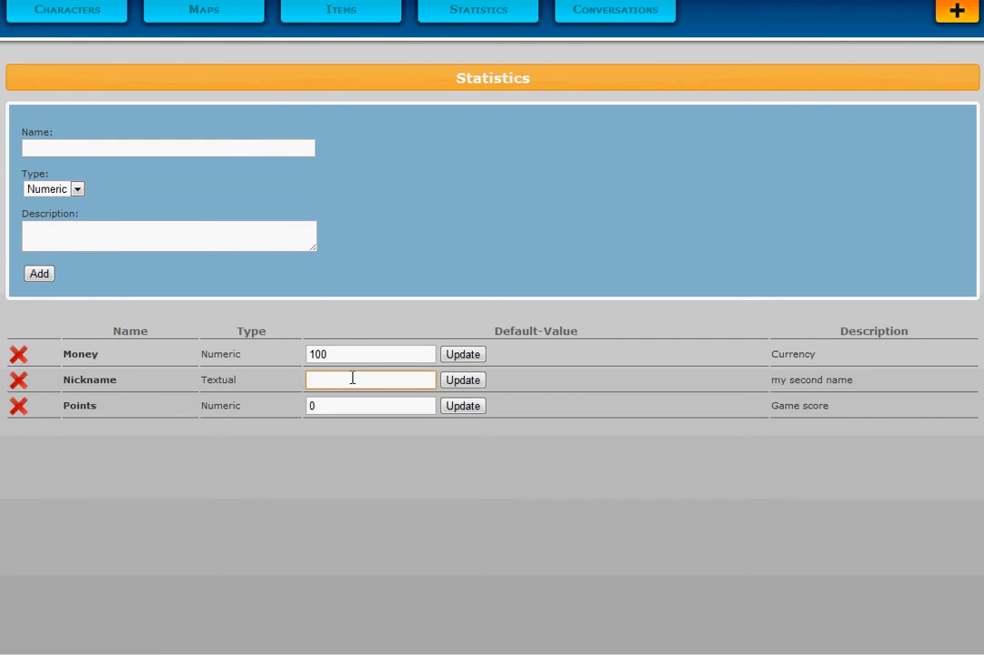
type("sof")
left_click(465, 383)
left_click(309, 381)
key("Delete")
type("Sof")
left_click(466, 384)
- Start a new statistic of type Options and name it "Job"
left_click(52, 190)
left_click(59, 230)
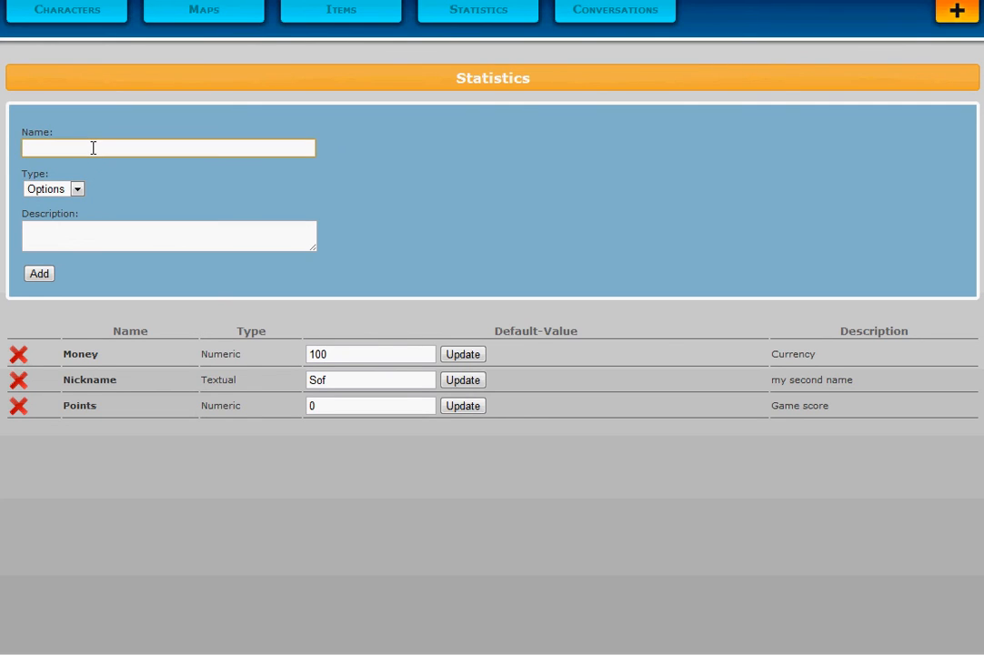
type("Jopb")
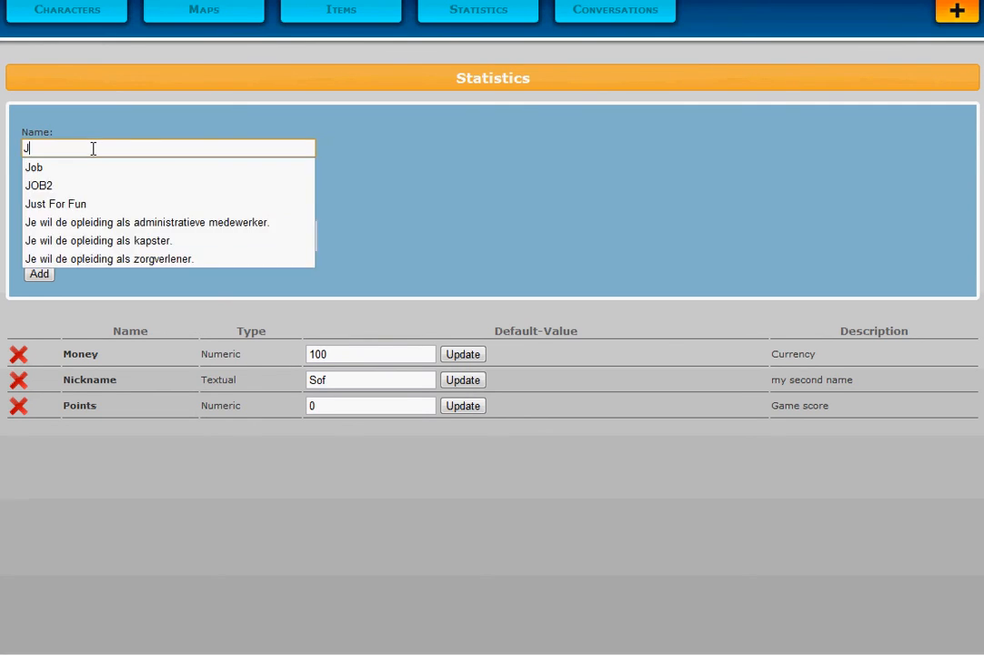
key("BackSpace")
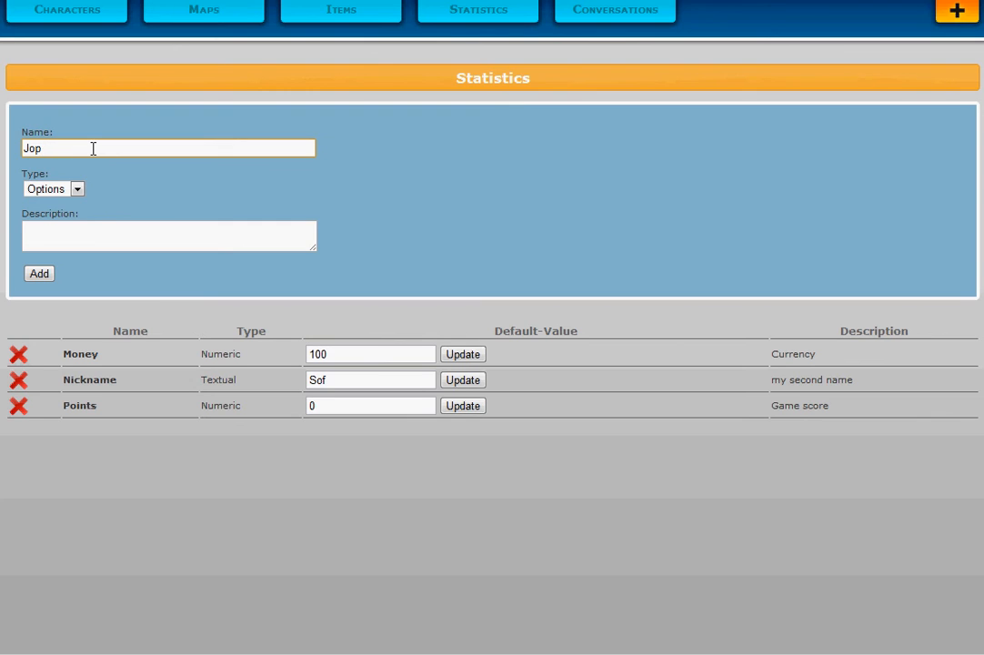
key("BackSpace")
type("b")
left_click(511, 171)
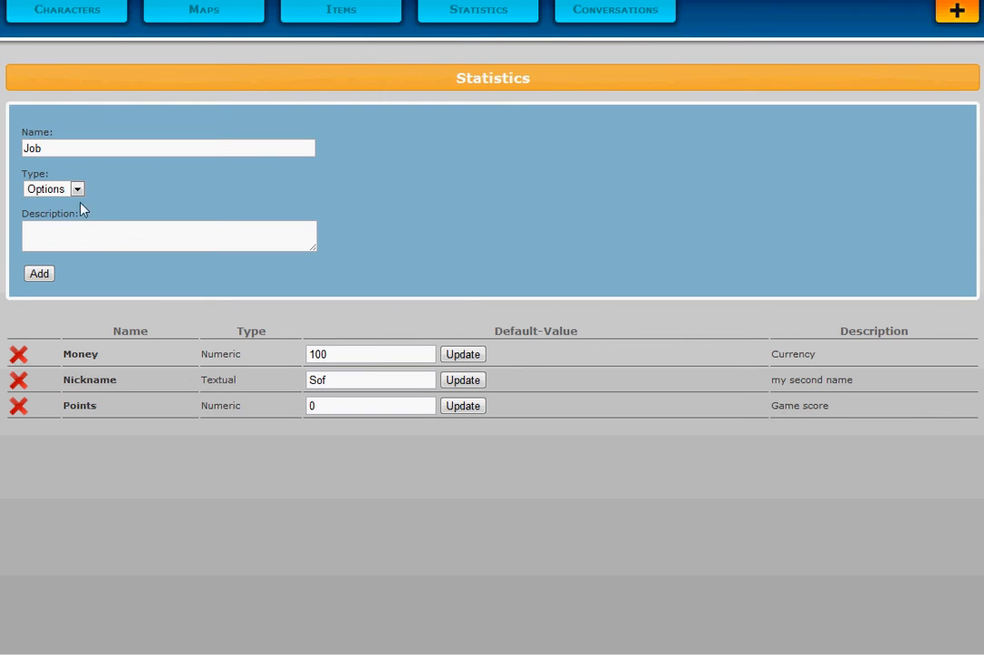
- Describe the Job statistic as "My current job" and add it
left_click(97, 228)
type("My current Job")
key("Left")
key("Left")
key("BackSpace")
type("j")
left_click(41, 274)
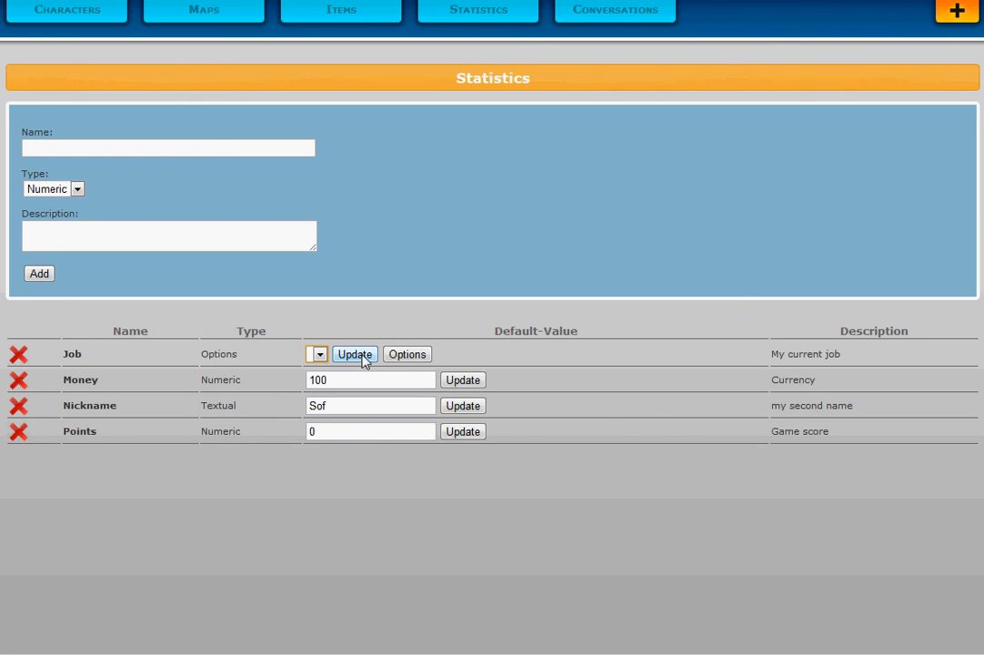
- Add "unemployed" as an option of the Job statistic and check its list of values
left_click(406, 355)
left_click(393, 376)
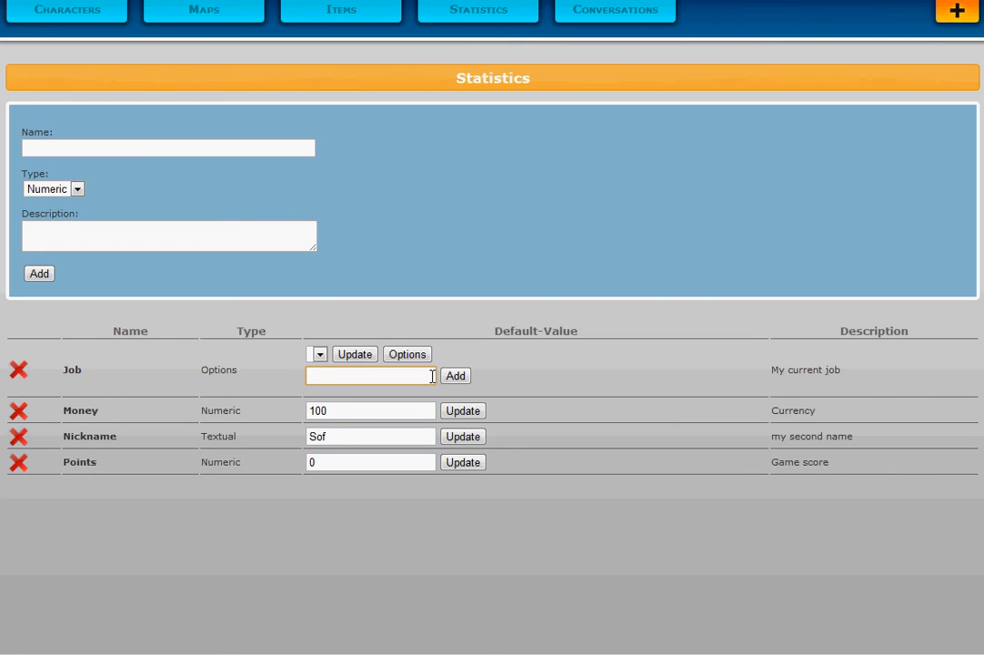
type("un")
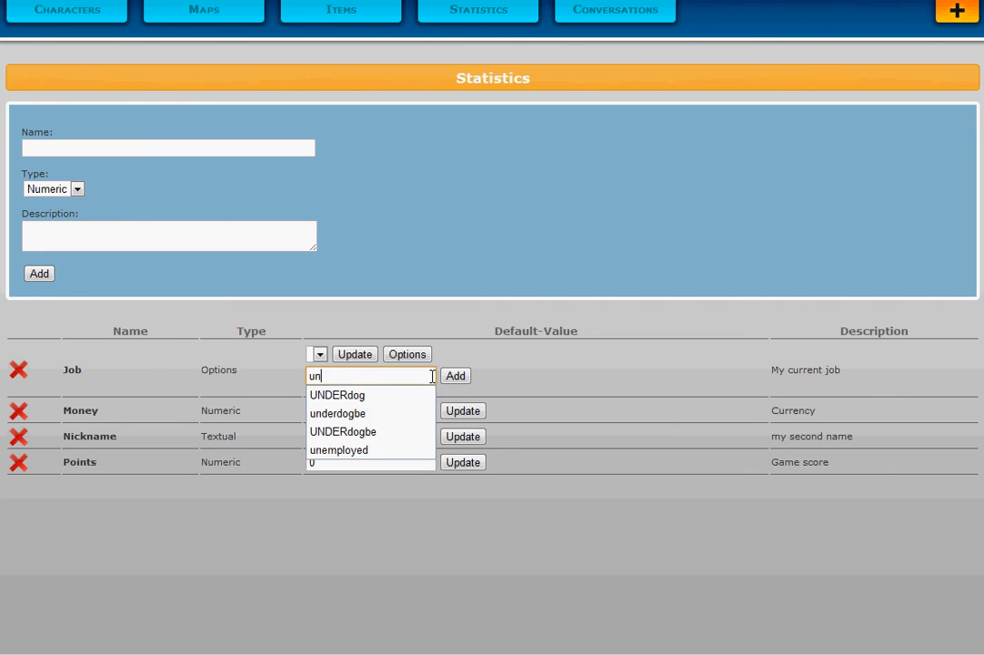
type("employed")
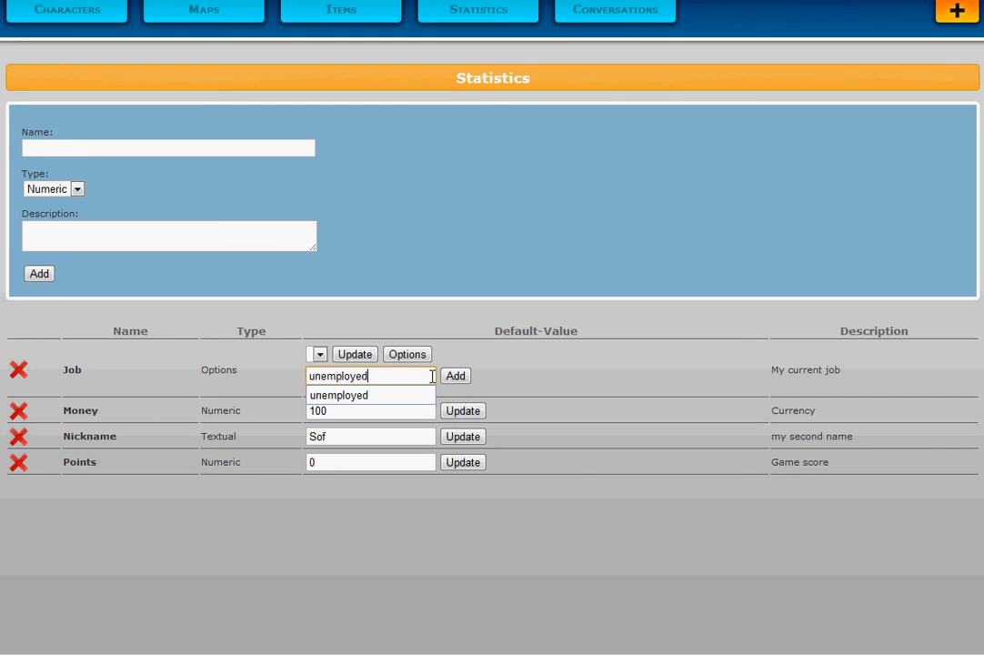
left_click(458, 377)
left_click(376, 356)
left_click(377, 355)
left_click(378, 356)
left_click(455, 360)
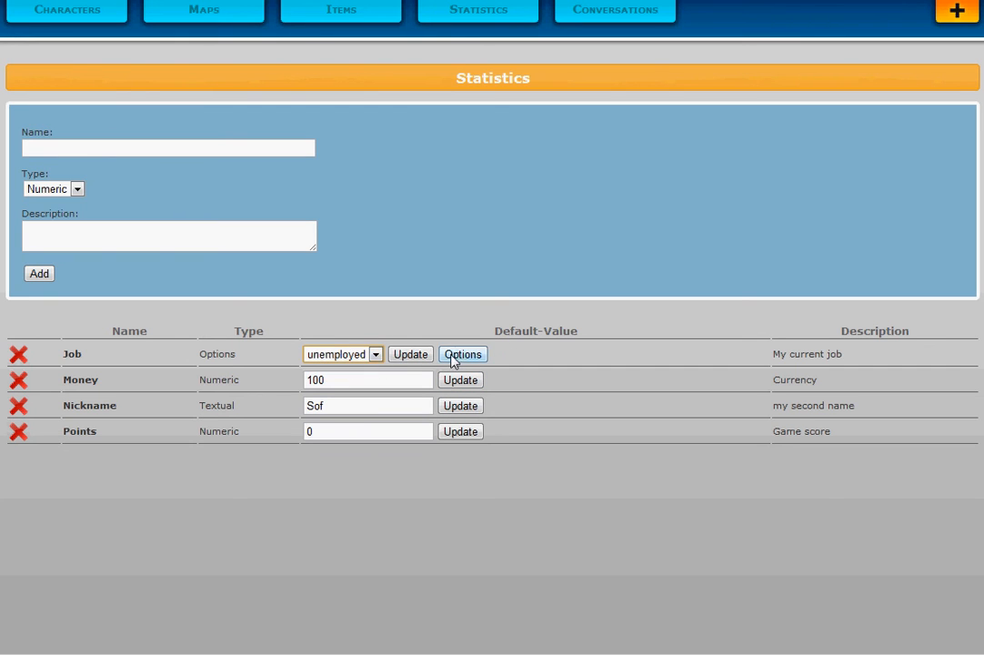
- Add "manager" as another option of the Job statistic
left_click(454, 362)
left_click(372, 411)
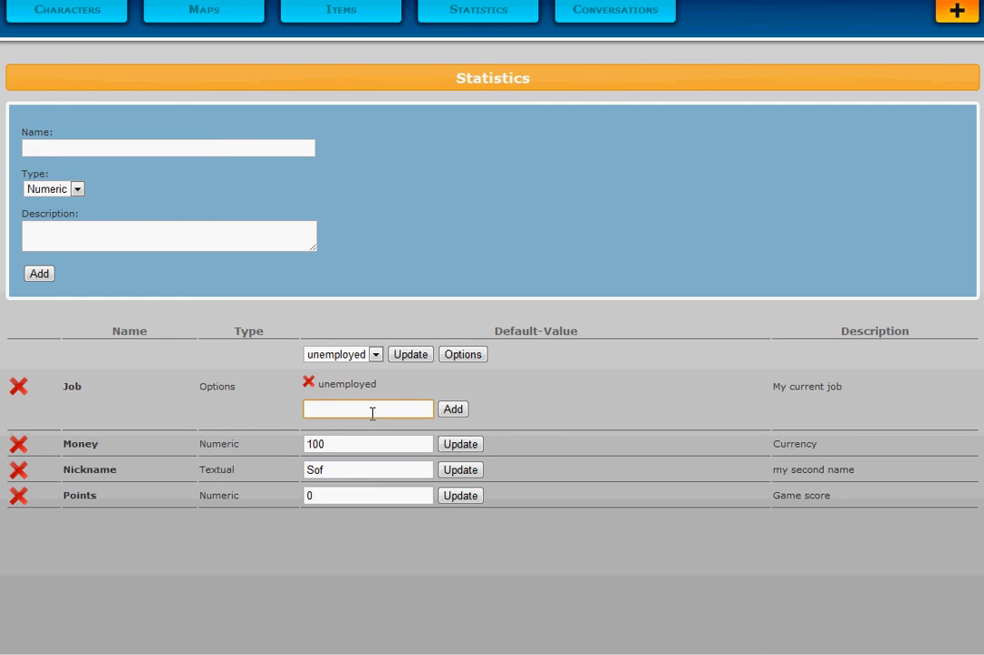
type("ma")
left_click(370, 445)
left_click(459, 415)
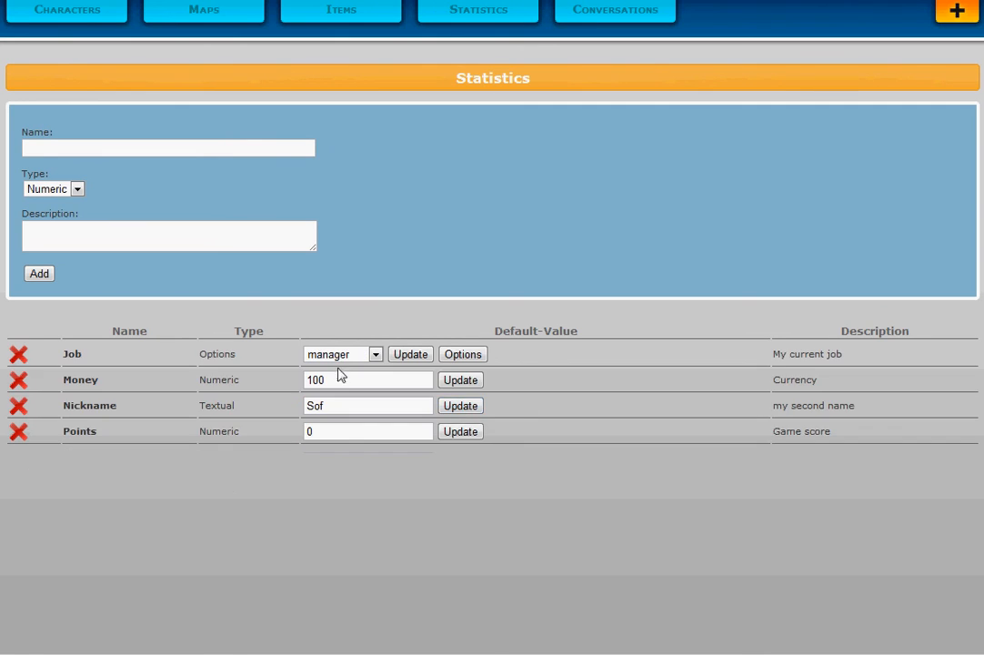
- Add "doctor" to the options of the Job statistic
left_click(471, 358)
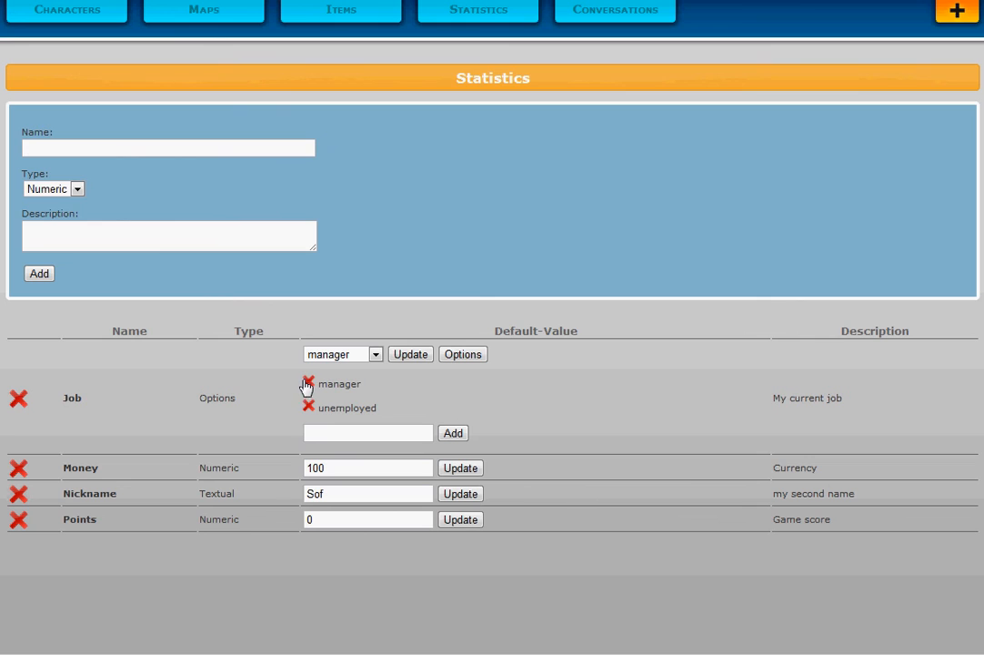
left_click(357, 433)
type("do")
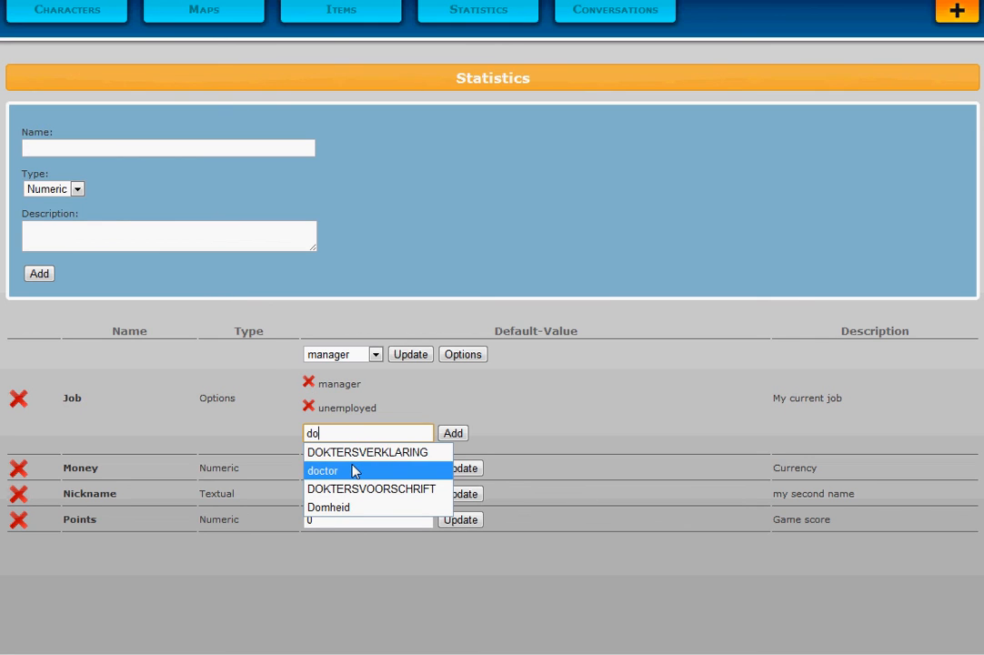
left_click(354, 469)
left_click(455, 434)
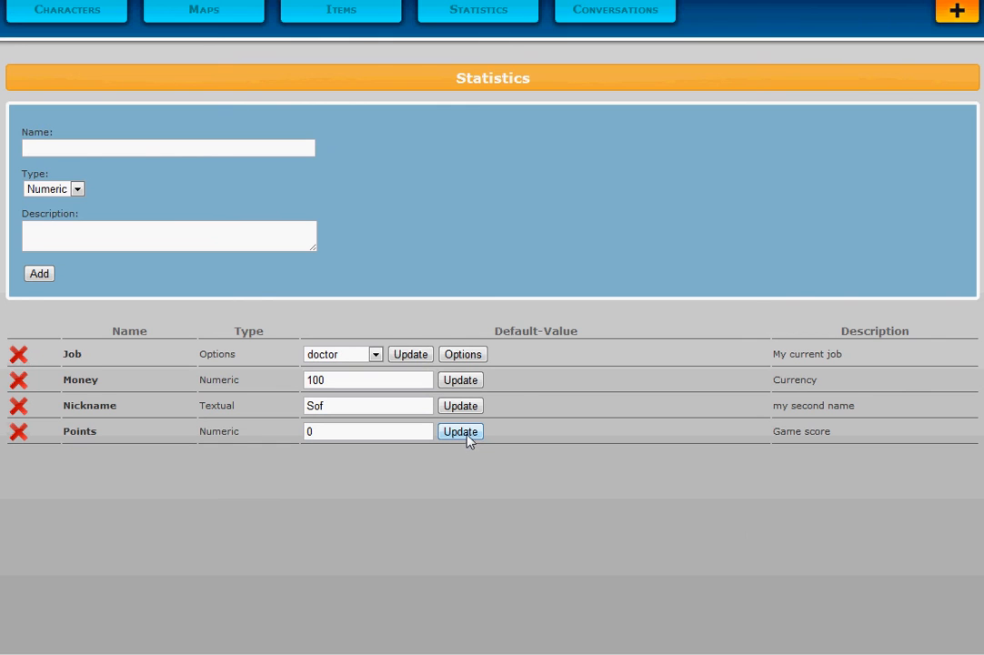
- Choose "unemployed" as the default value of the Job statistic and save it
left_click(375, 355)
left_click(376, 357)
left_click(377, 358)
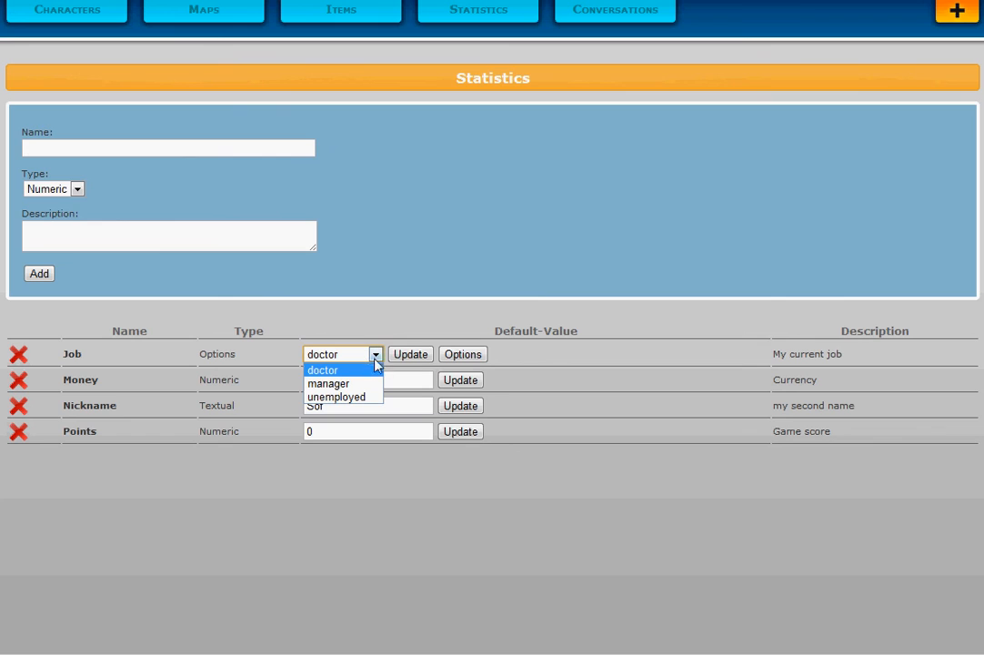
left_click(369, 398)
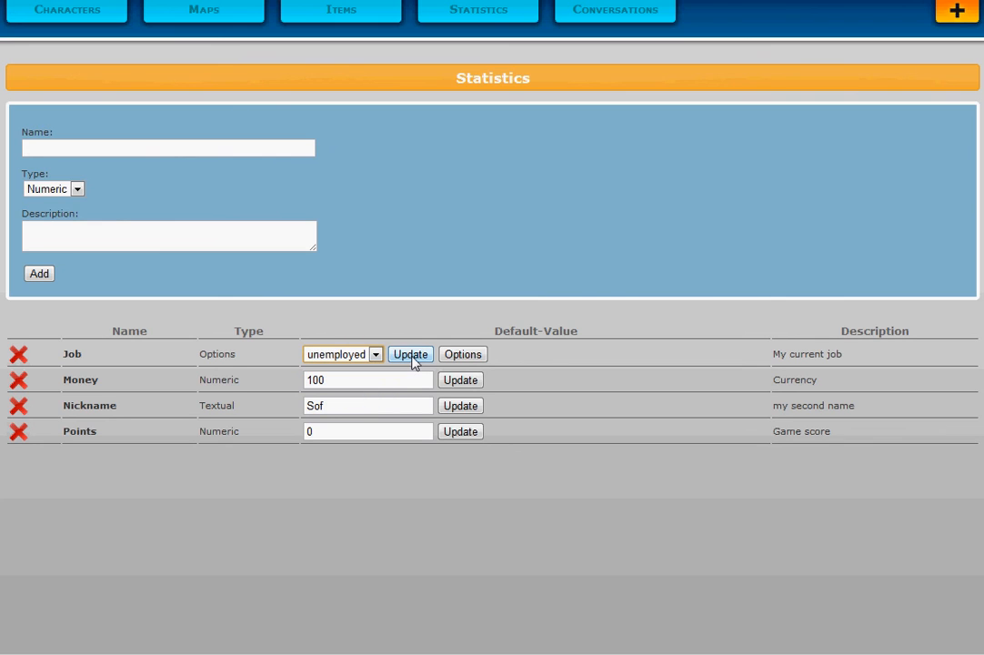
left_click(411, 357)
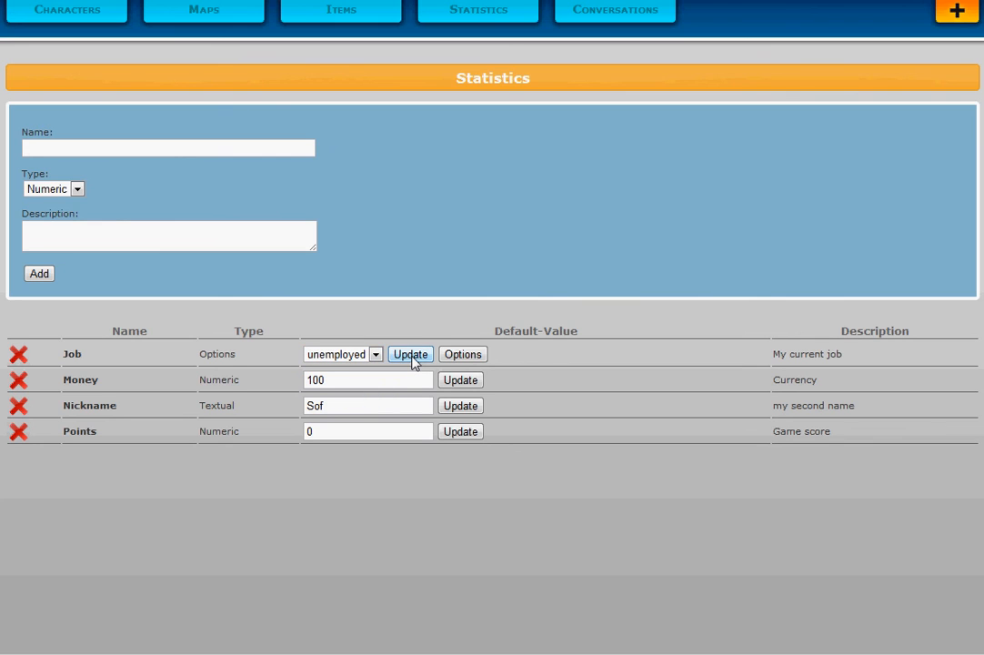